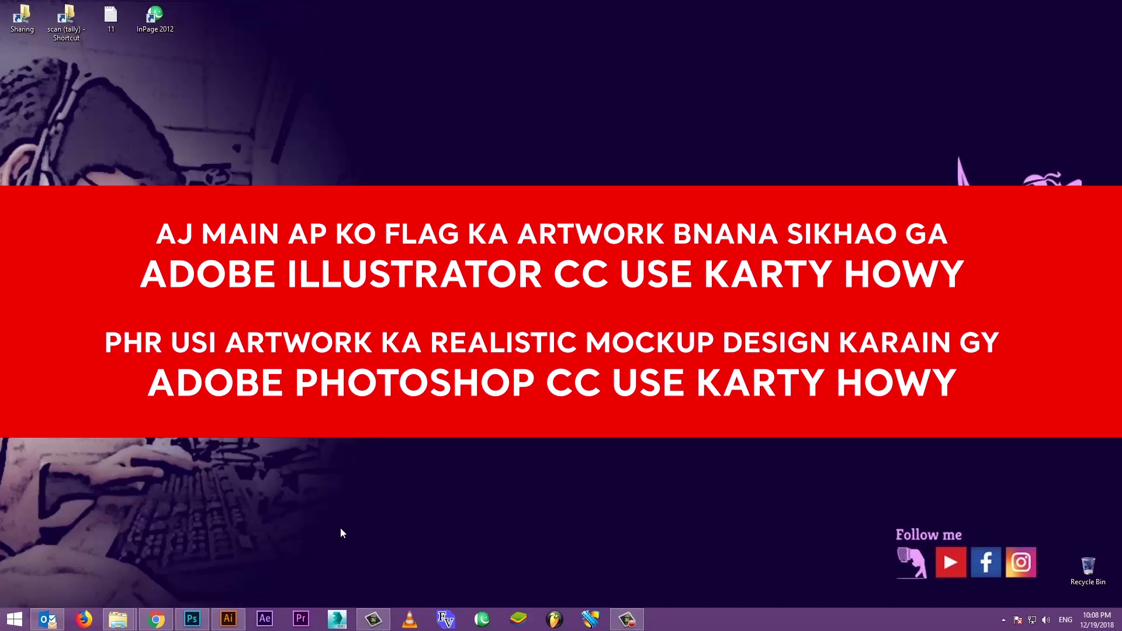
# - Bring the Illustrator window with its empty untitled document to the front from the taskbar
pyautogui.click(229, 618)
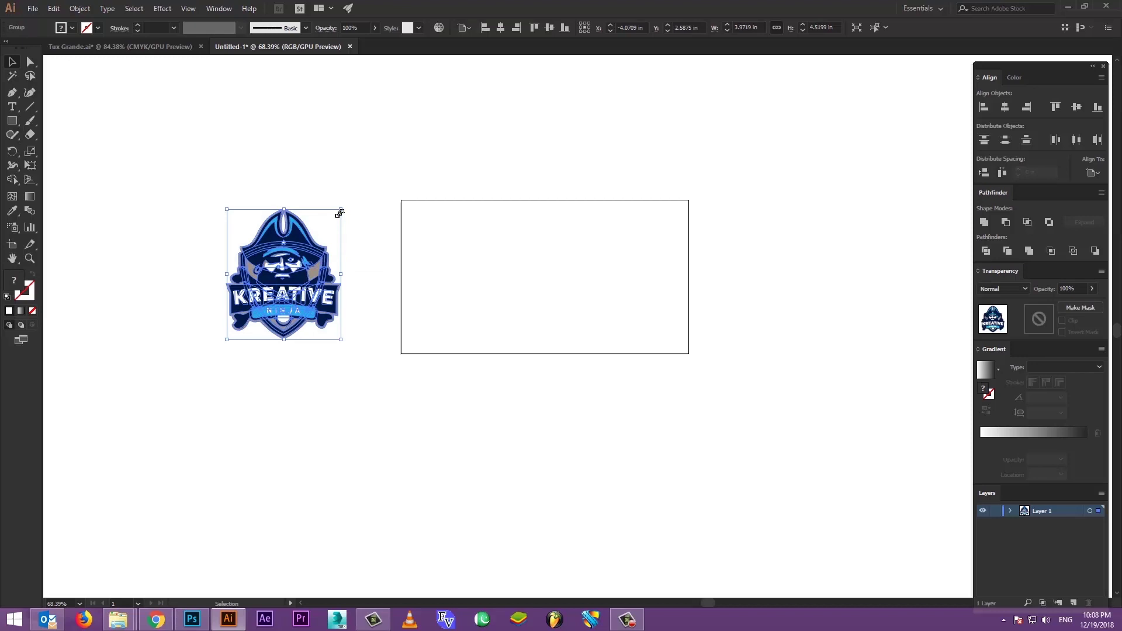
# - Scale down the KREATIVE NINJA logo and centre it horizontally and vertically
pyautogui.moveTo(339, 211); pyautogui.dragTo(334, 212)
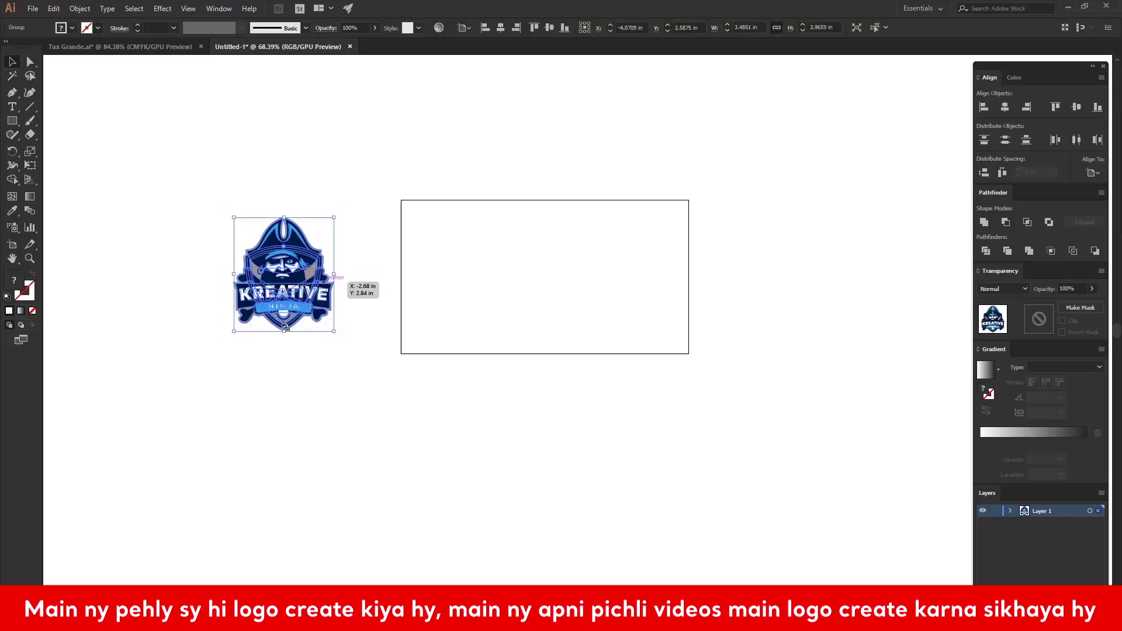
pyautogui.click(972, 136)
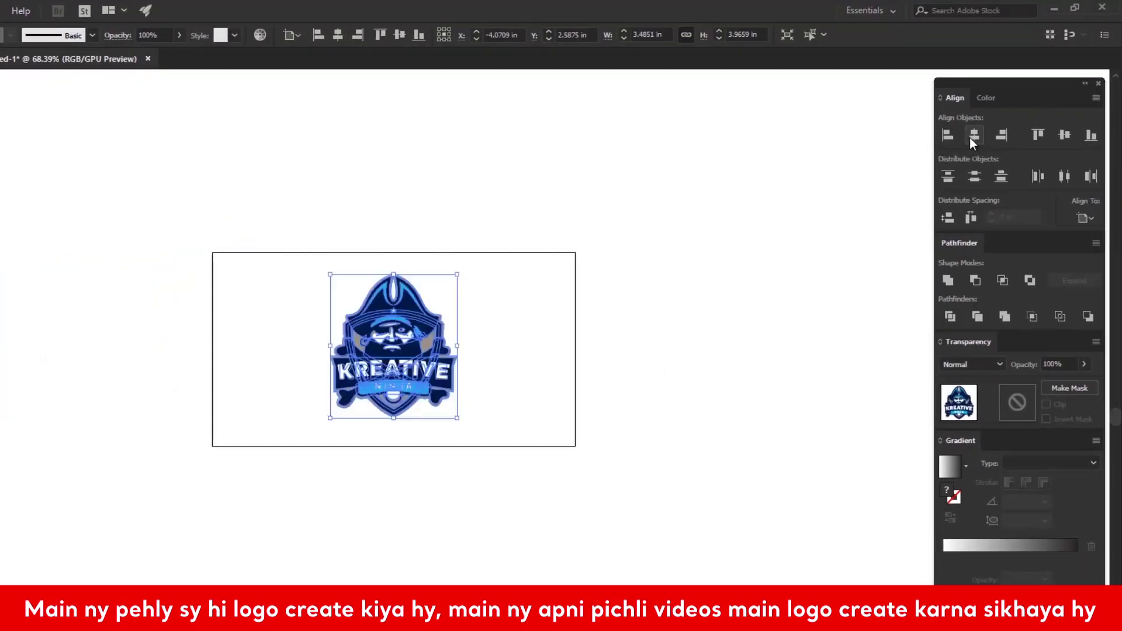
pyautogui.click(1060, 138)
pyautogui.click(734, 177)
pyautogui.press('z')
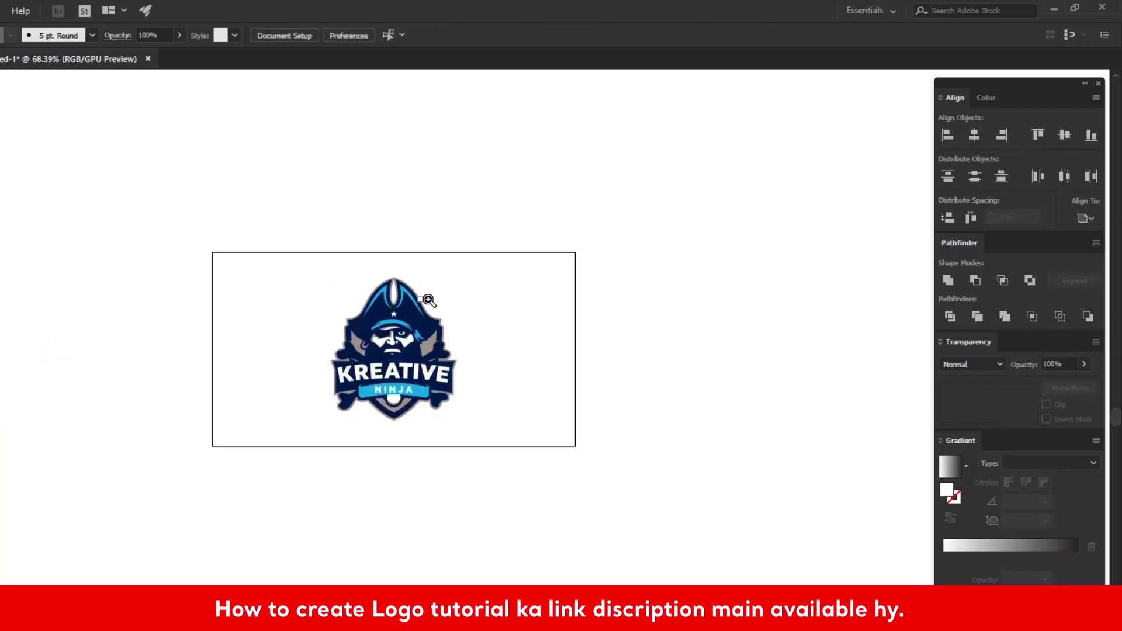
pyautogui.moveTo(430, 370); pyautogui.dragTo(557, 272)
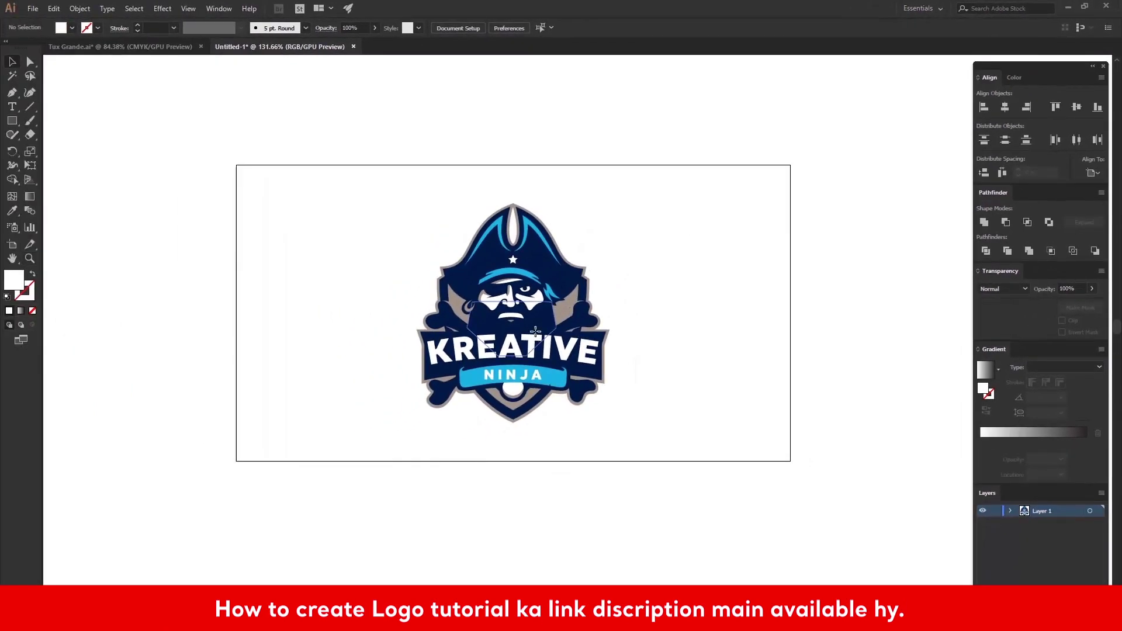
pyautogui.click(592, 399)
# - Draw an artboard-sized white rectangle and send it behind the logo
pyautogui.click(19, 191)
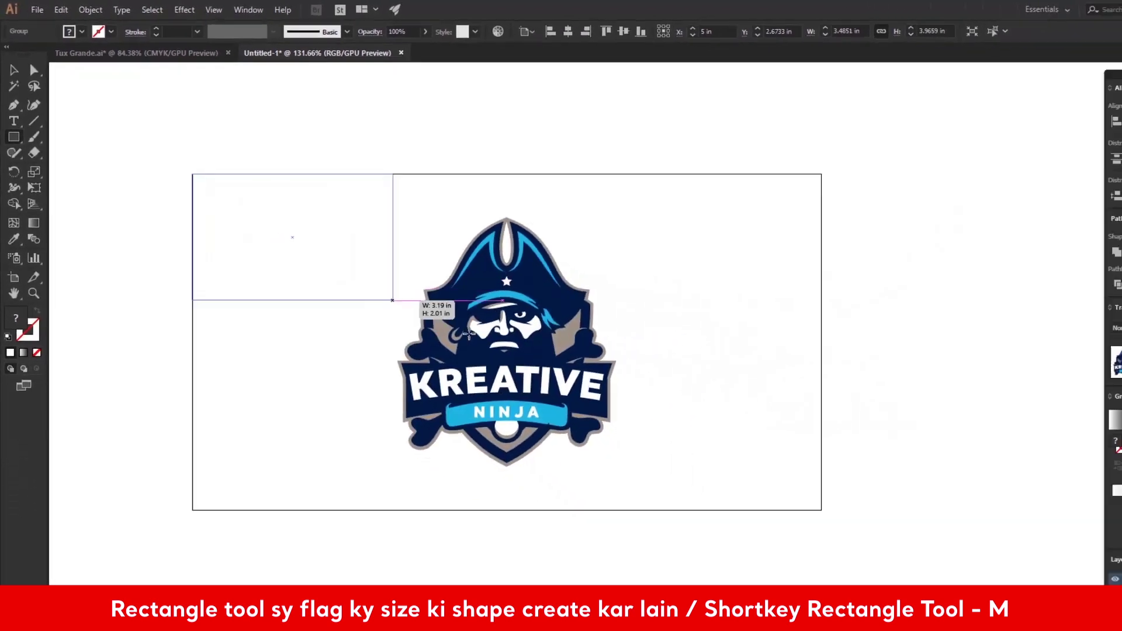
pyautogui.moveTo(268, 243)
pyautogui.mouseDown()
pyautogui.moveTo(633, 396)
pyautogui.moveTo(723, 449)
pyautogui.mouseUp()
pyautogui.press('v')
pyautogui.click(125, 224)
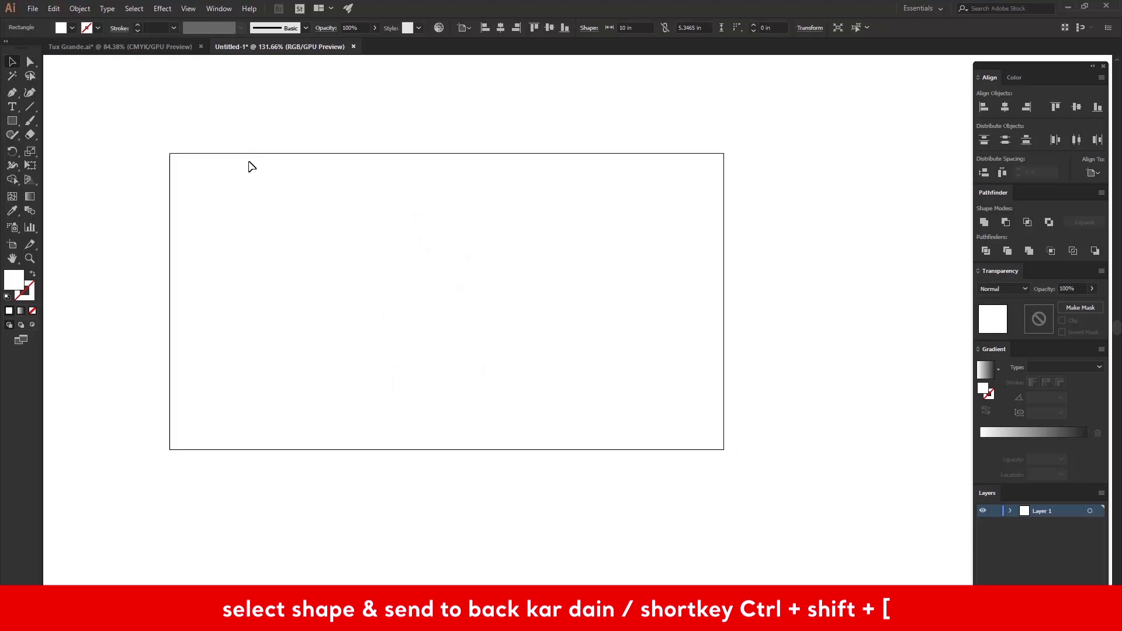
pyautogui.click(260, 217)
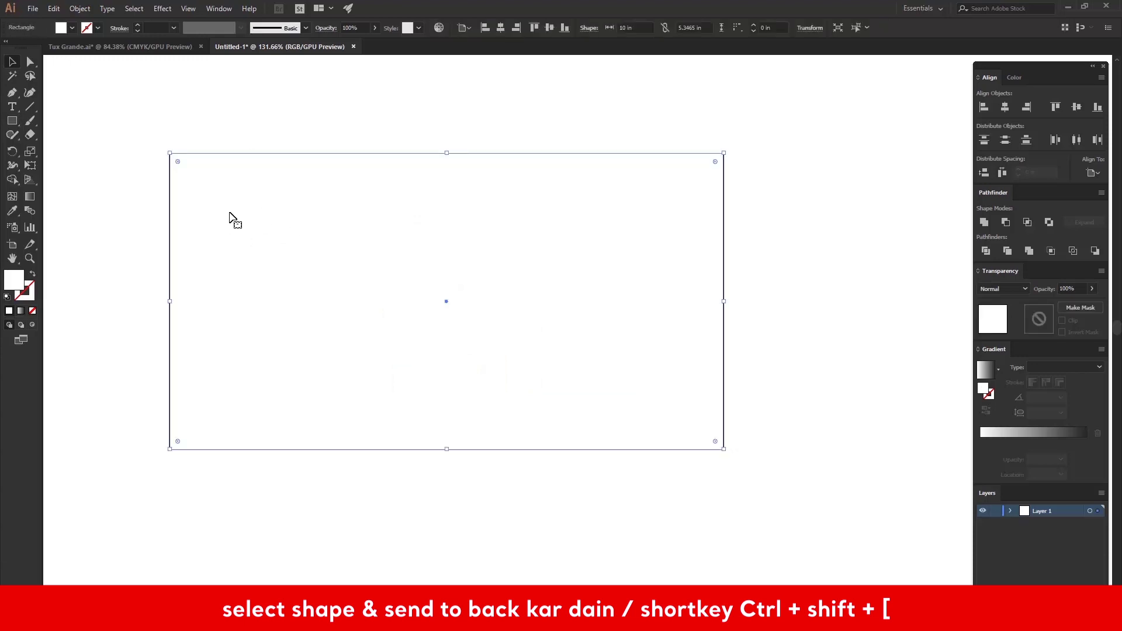
pyautogui.hotkey('ctrl', 'shift', '[')
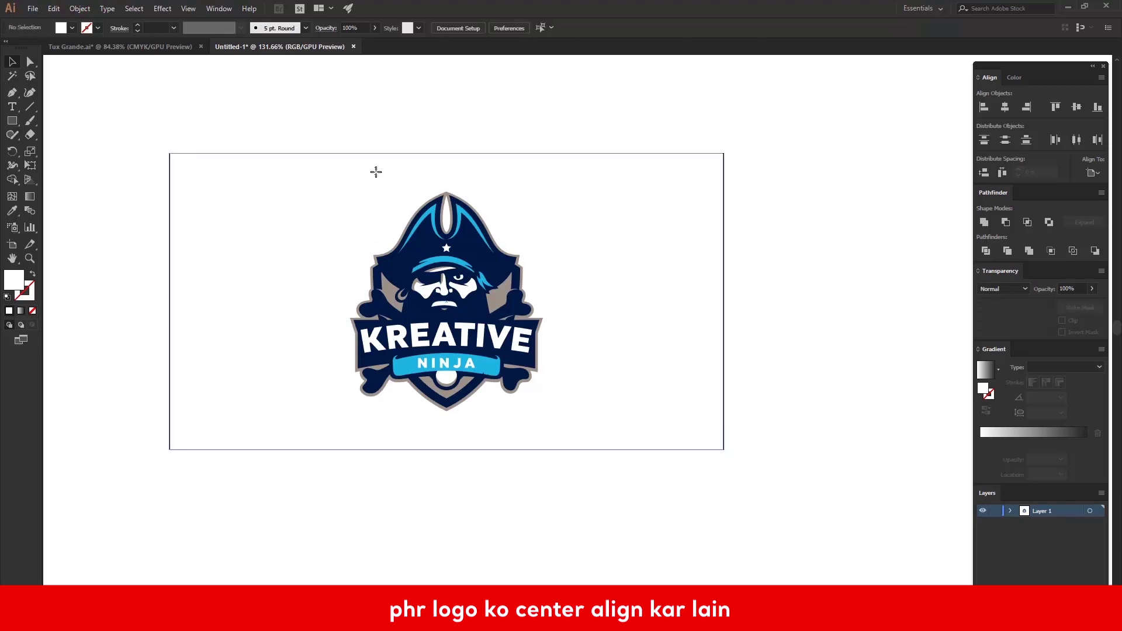
pyautogui.hotkey('ctrl', 'z')
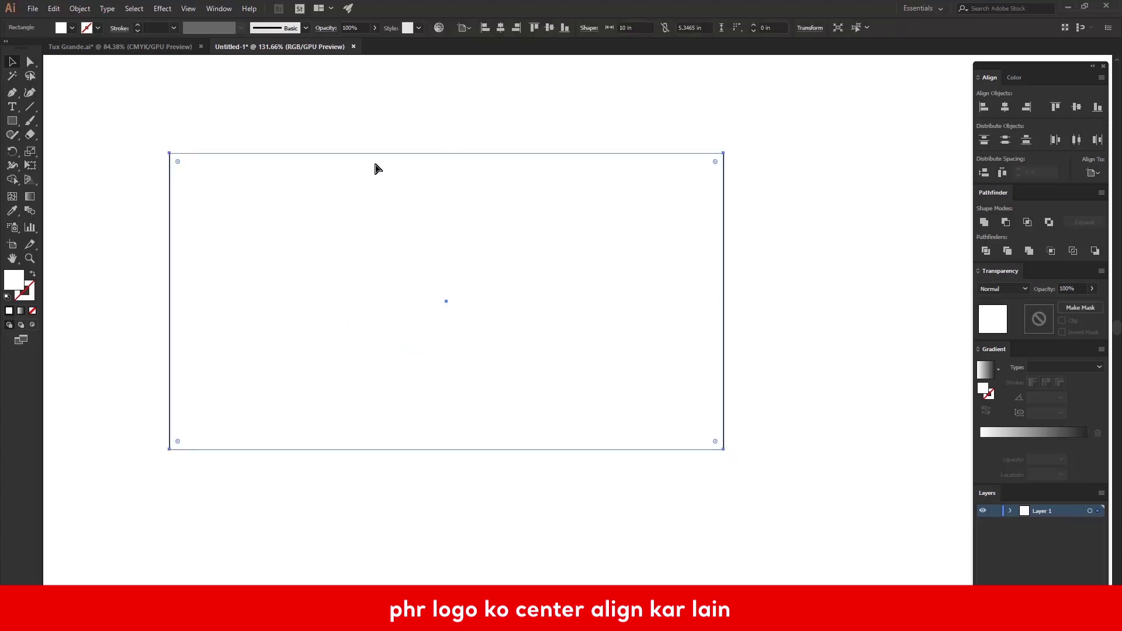
pyautogui.hotkey('ctrl', 'shift', '[')
pyautogui.click(408, 94)
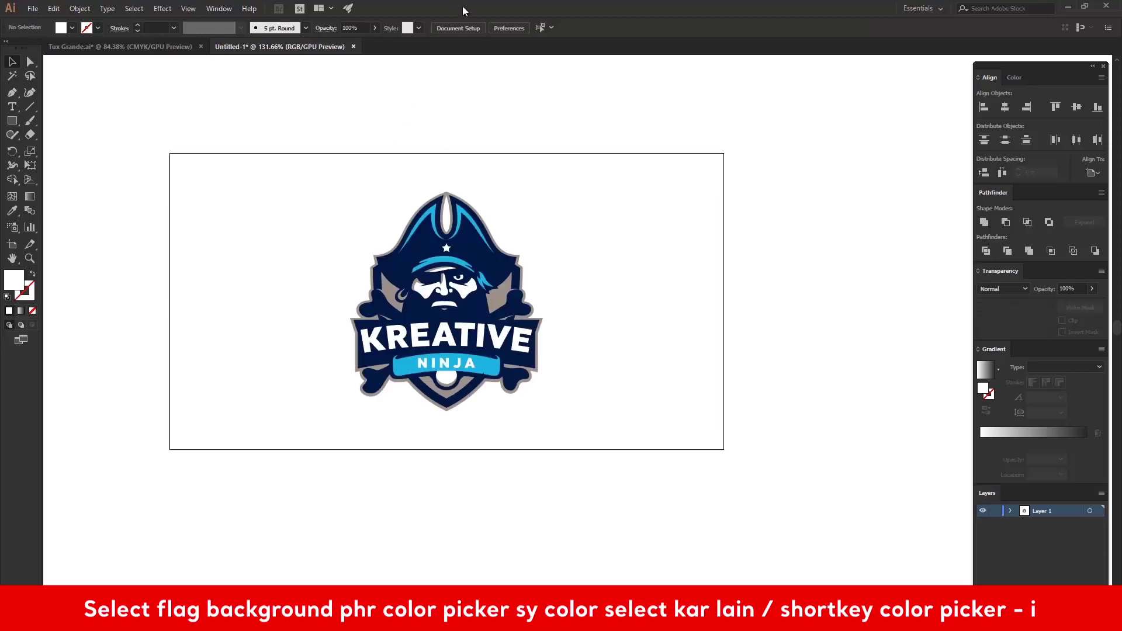
# - Fill the background rectangle with the logo hat's dark navy using the Eyedropper
pyautogui.click(358, 207)
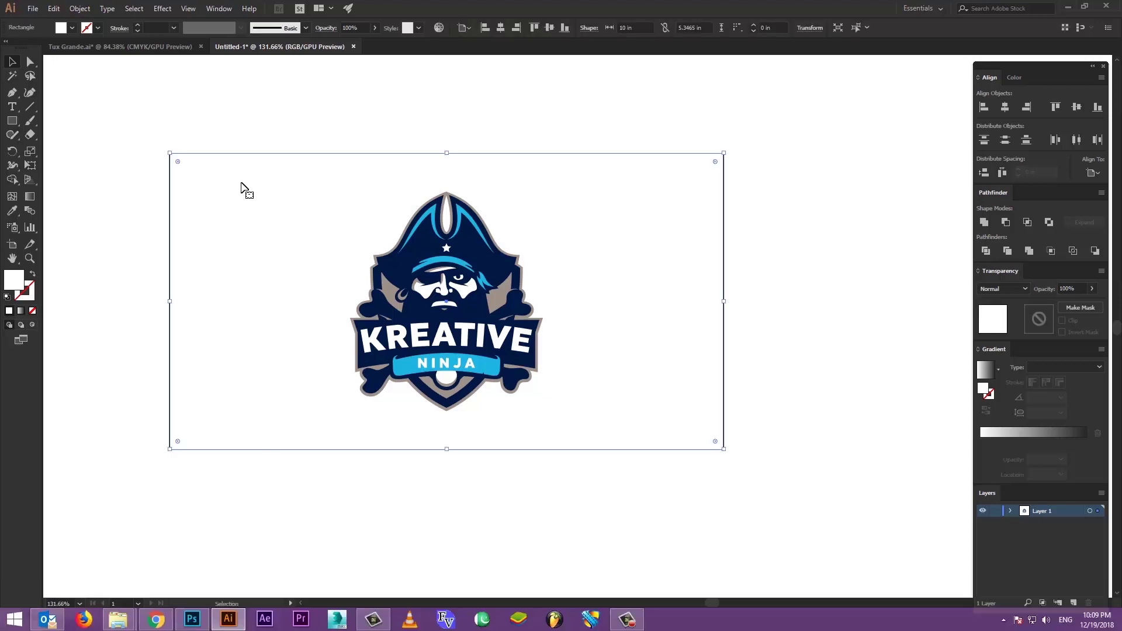
pyautogui.press('i')
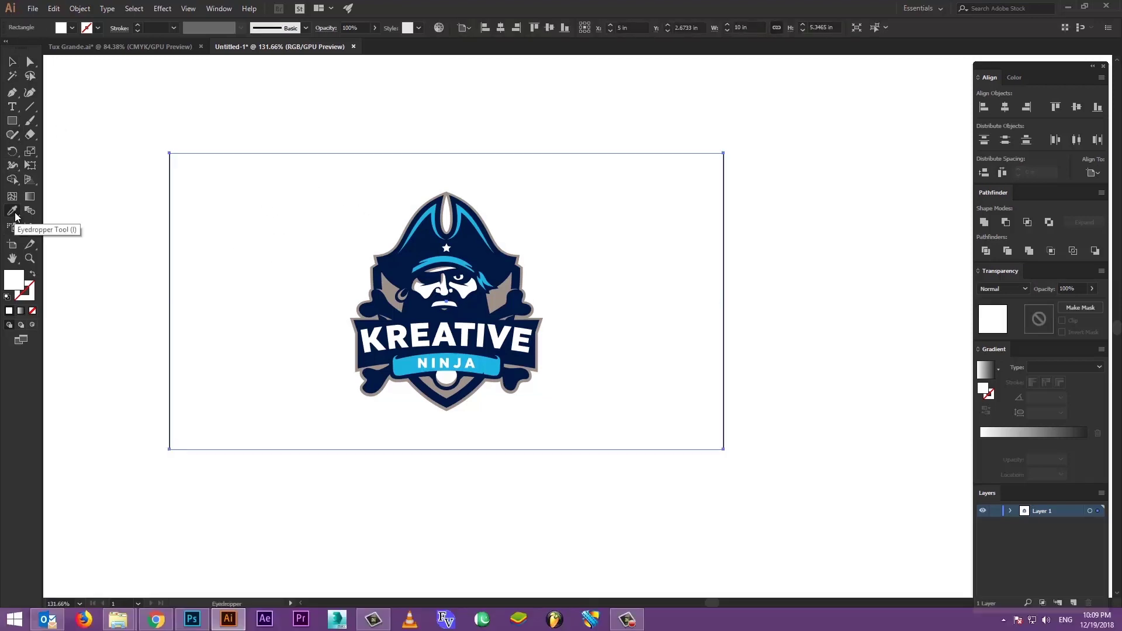
pyautogui.click(422, 248)
pyautogui.press('v')
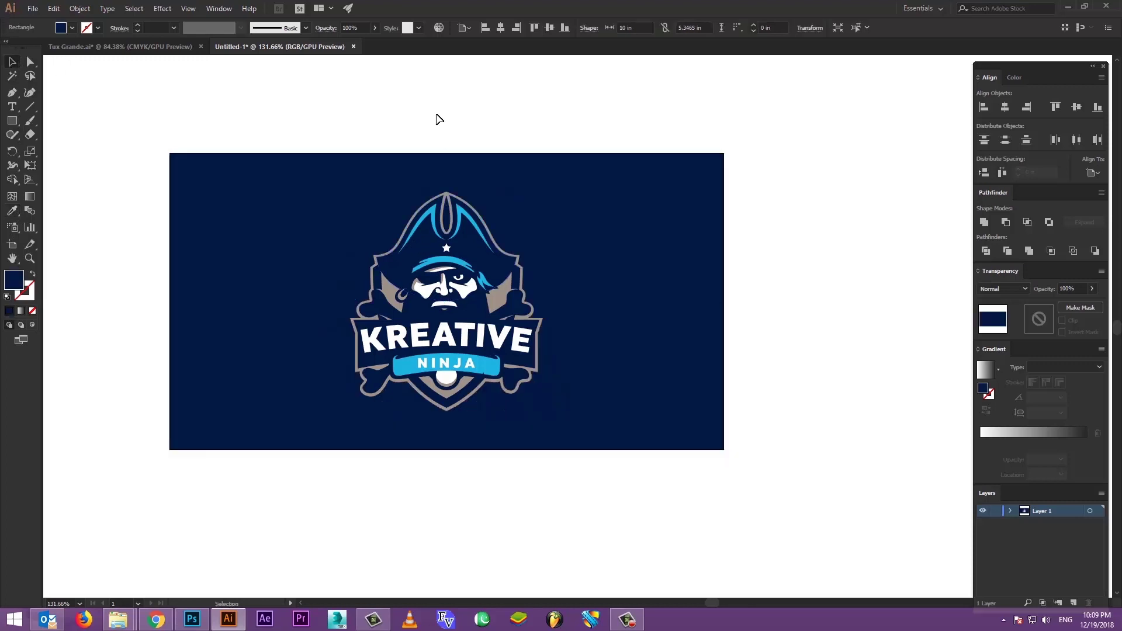
pyautogui.click(423, 281)
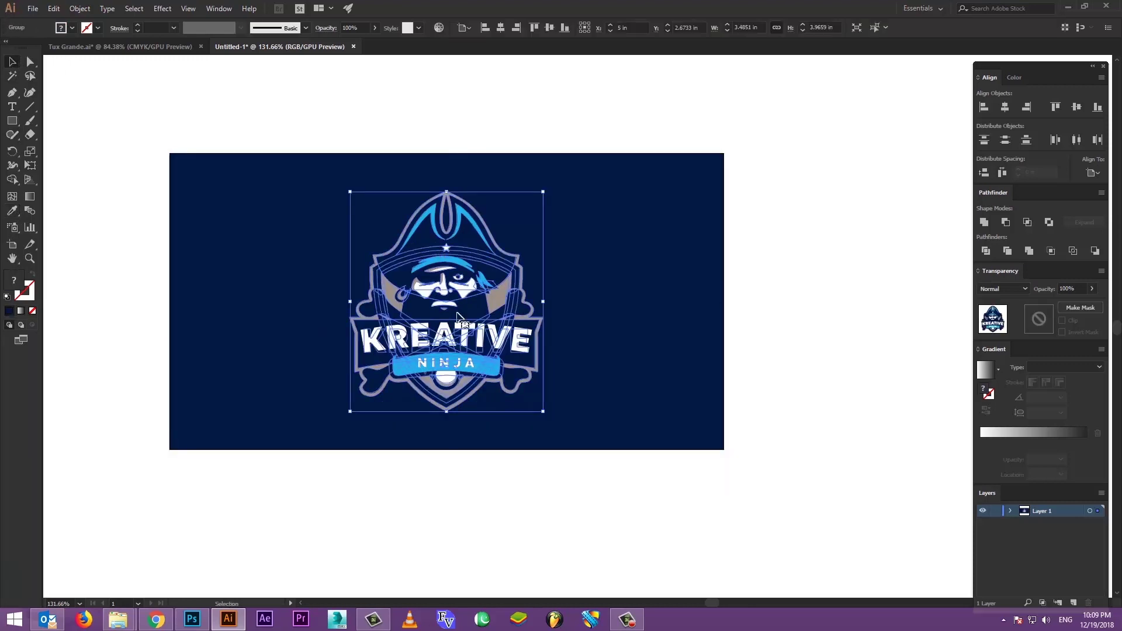
pyautogui.click(642, 125)
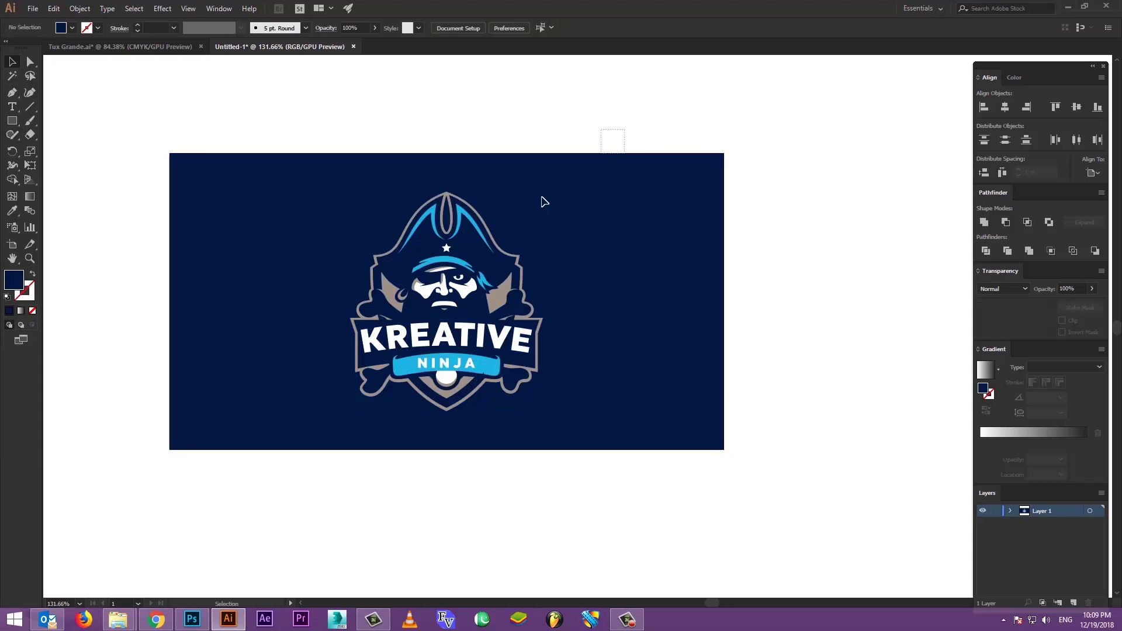
# - Select the navy background and logo together and copy them to the clipboard
pyautogui.moveTo(541, 201); pyautogui.dragTo(426, 343)
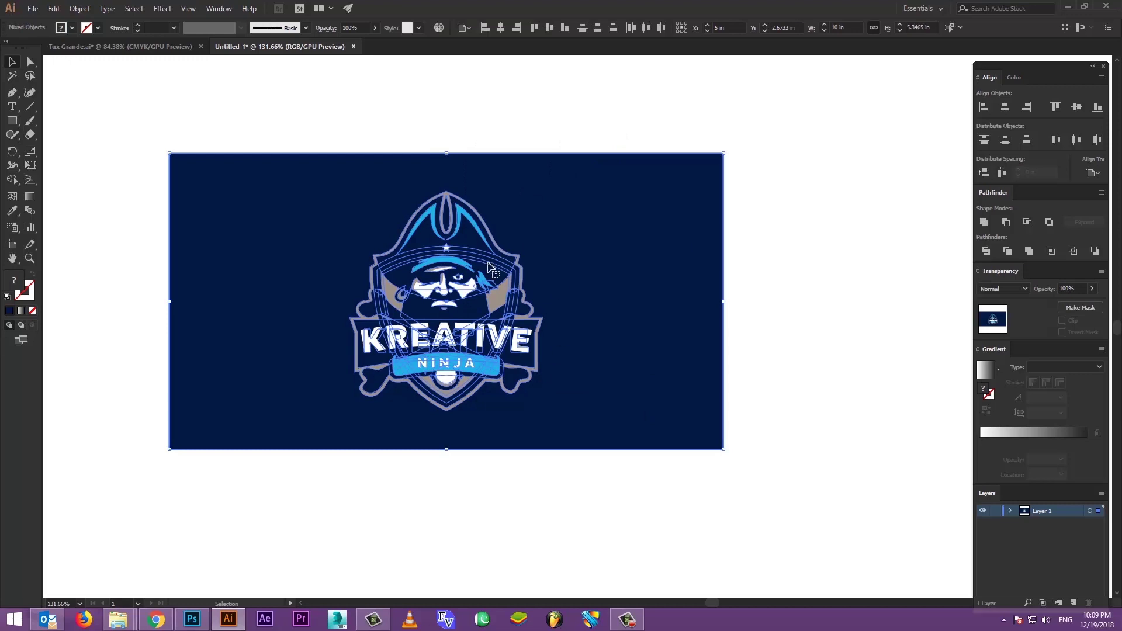
pyautogui.moveTo(747, 131); pyautogui.dragTo(426, 456)
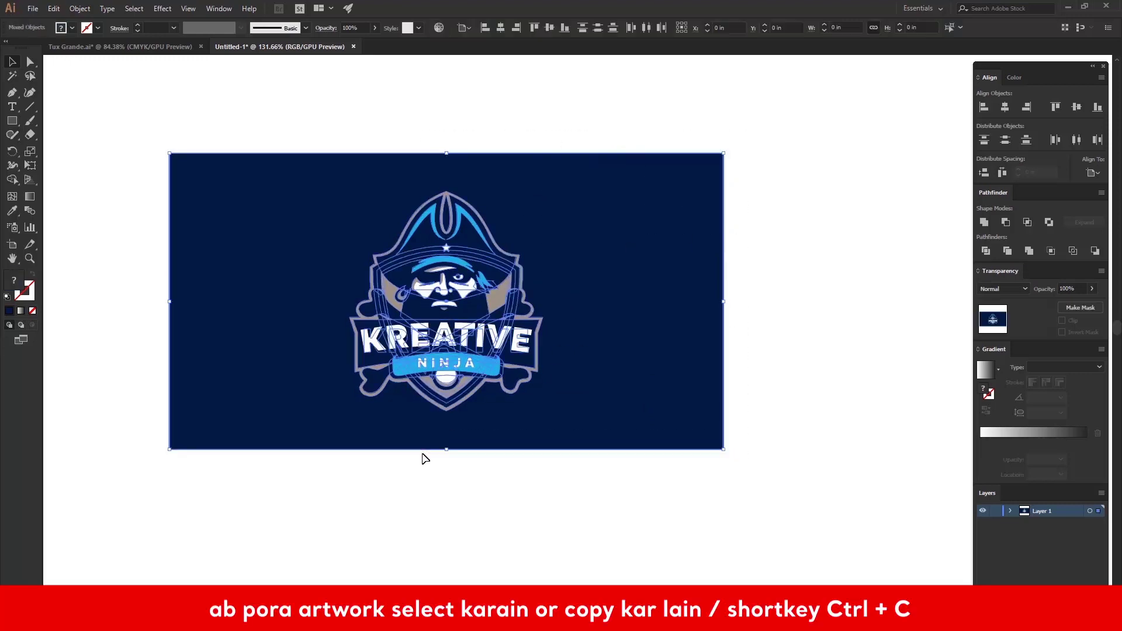
pyautogui.hotkey('ctrl', 'c')
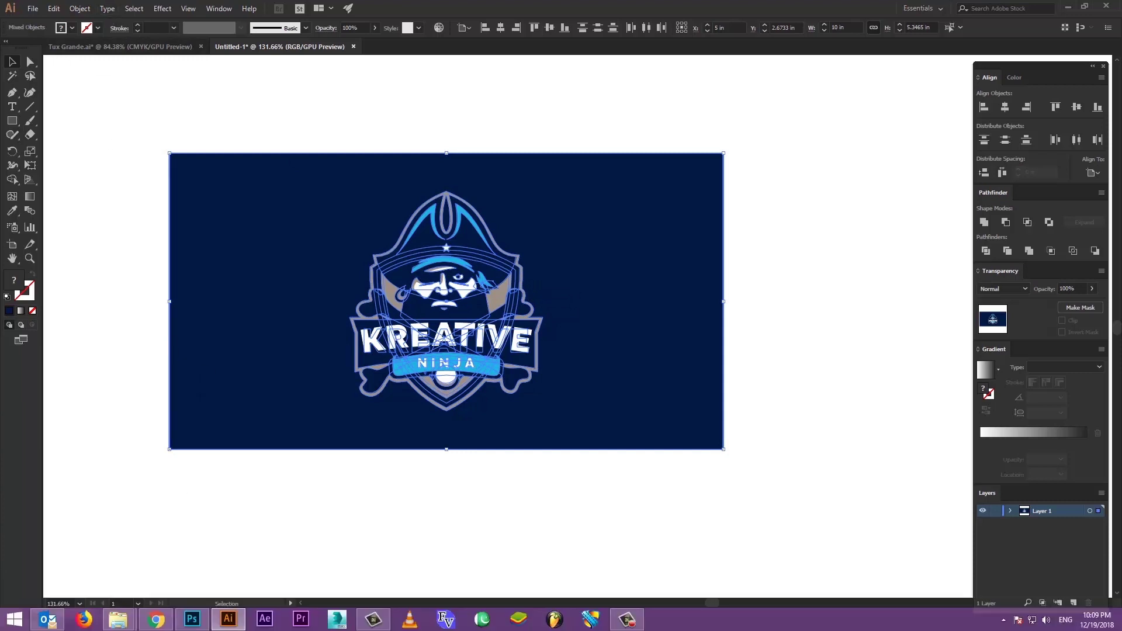
pyautogui.click(53, 8)
pyautogui.click(64, 63)
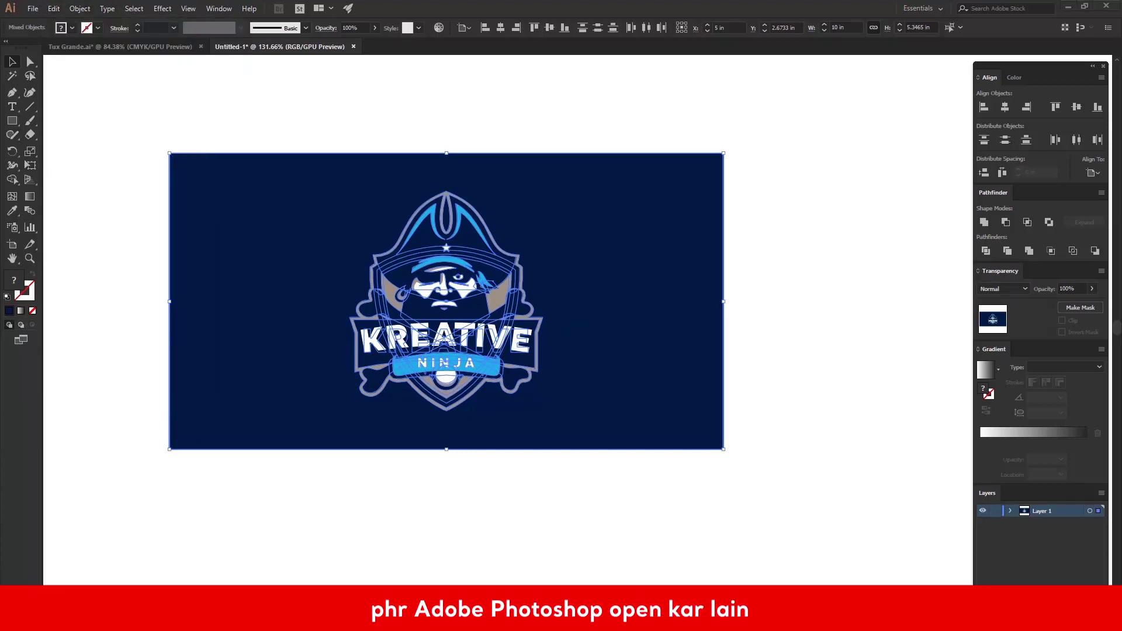
pyautogui.click(196, 545)
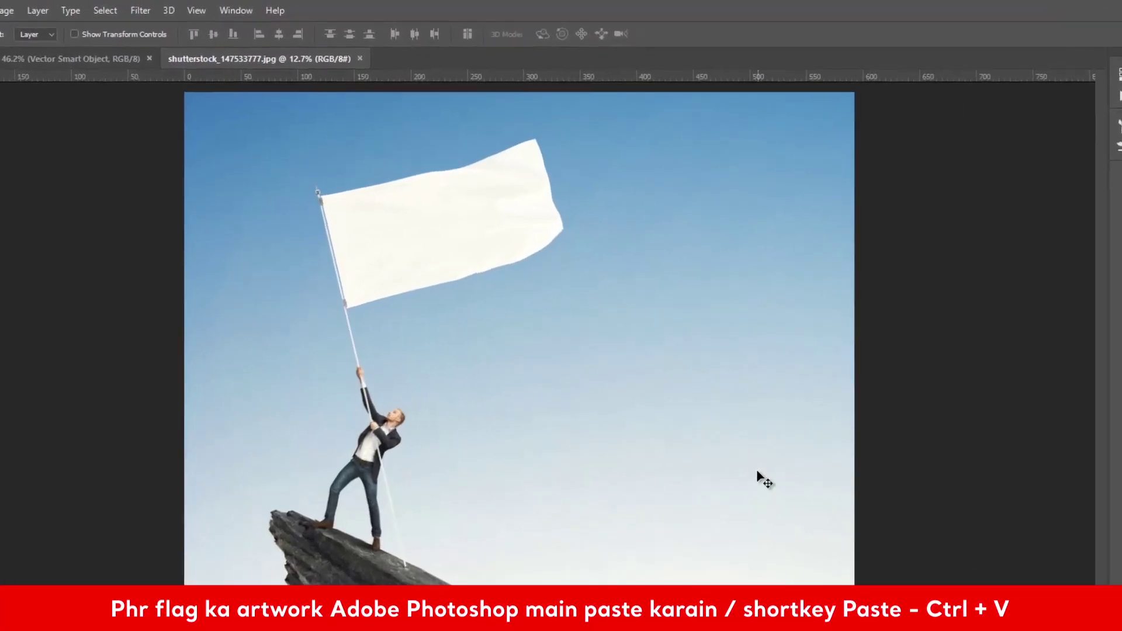
# - Paste the flag artwork into the photo and position it over the white flag
pyautogui.hotkey('ctrl', 'v')
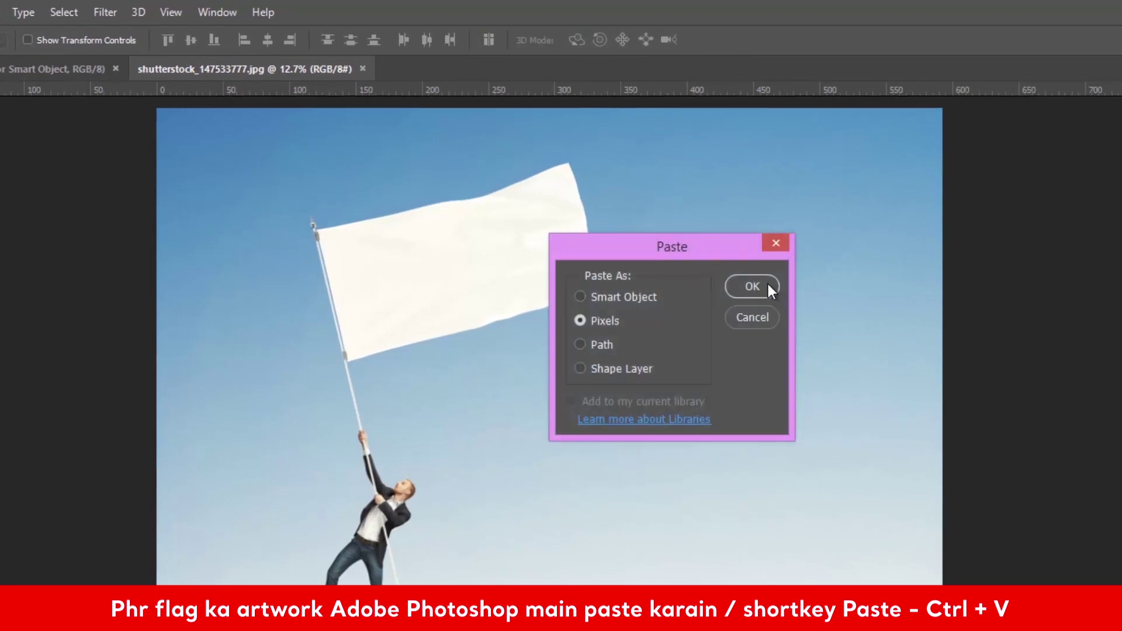
pyautogui.click(759, 285)
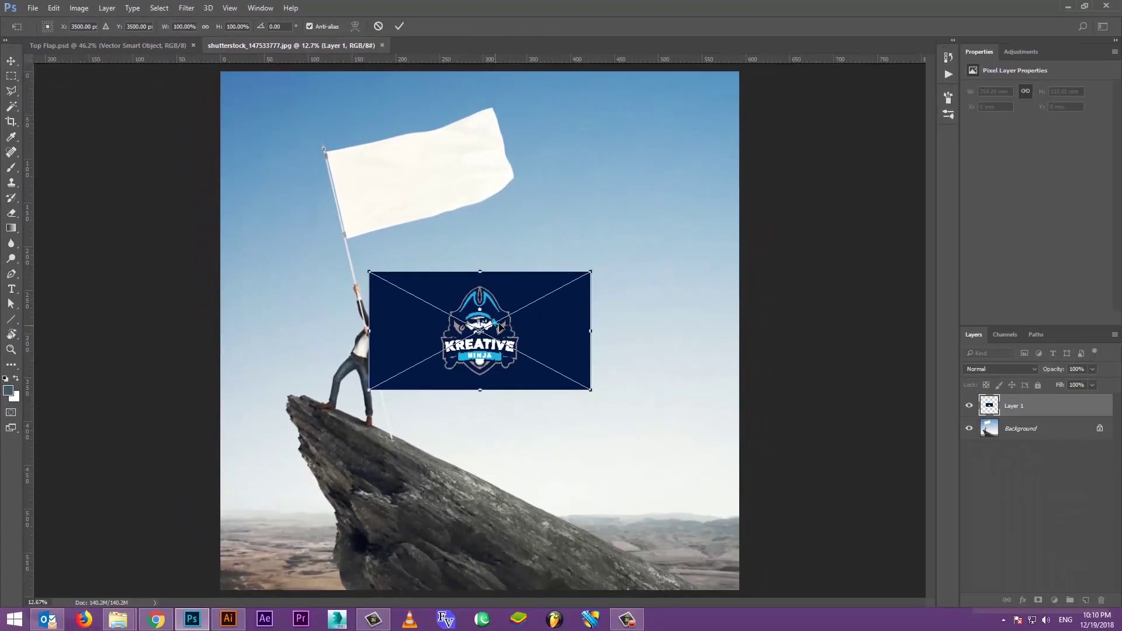
pyautogui.moveTo(500, 328); pyautogui.dragTo(502, 207)
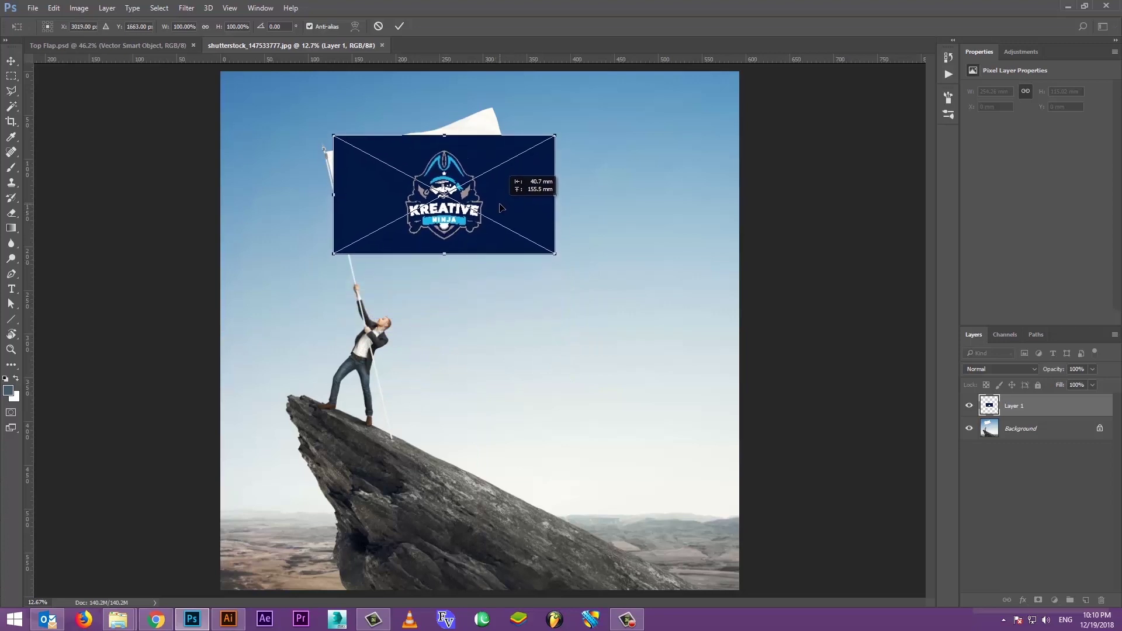
pyautogui.press('Return')
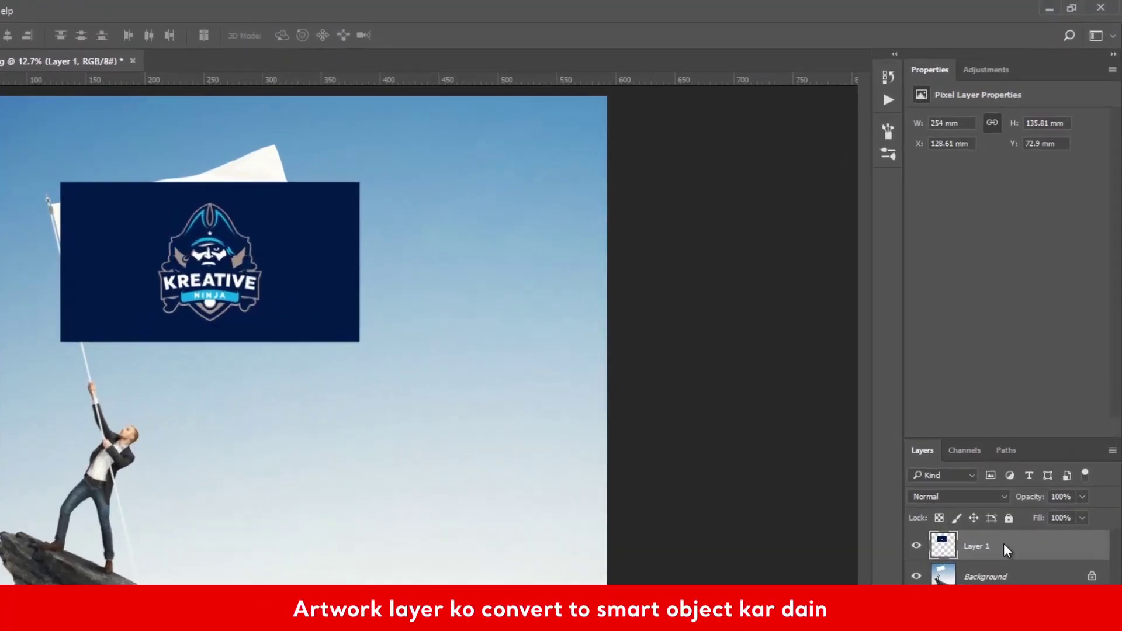
# - Convert the artwork layer to a smart object and zoom in to centre it
pyautogui.rightClick(1031, 405)
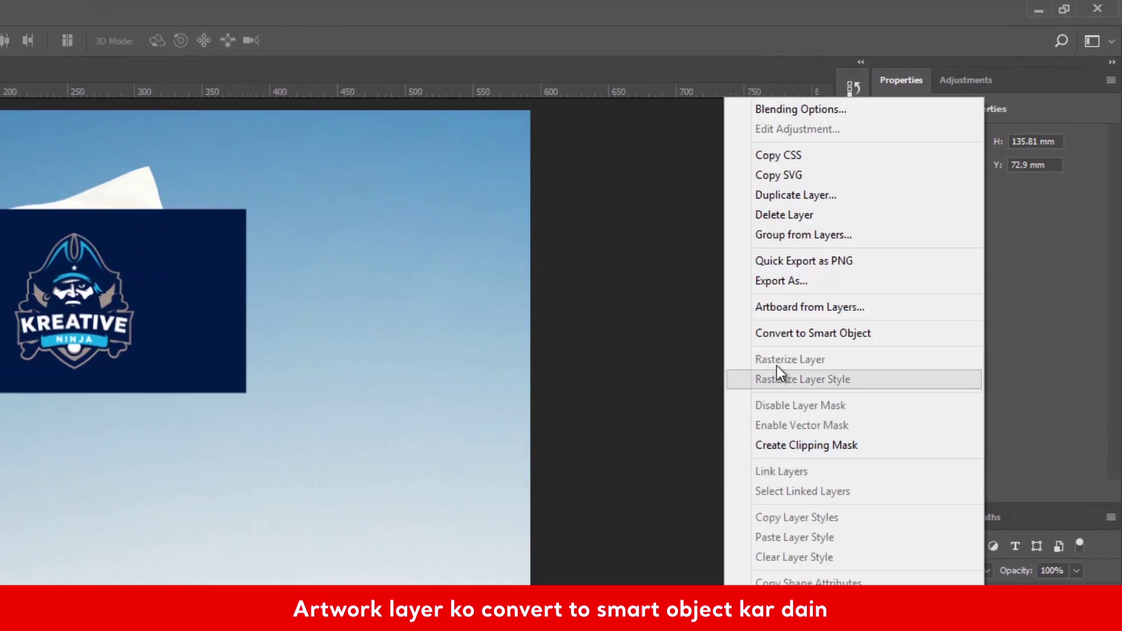
pyautogui.click(793, 335)
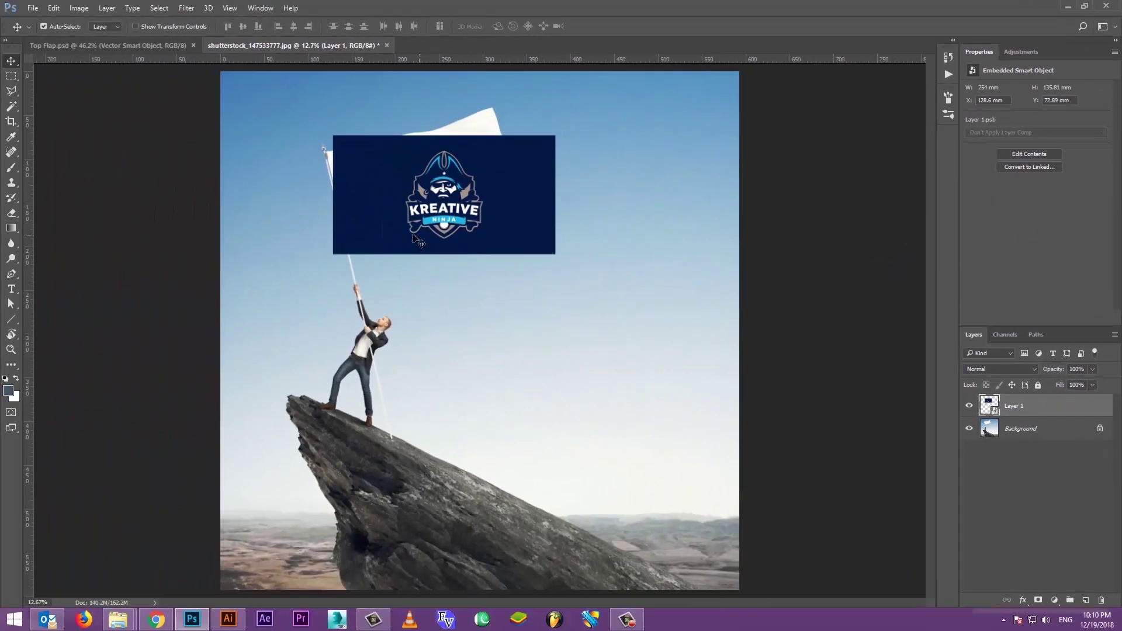
pyautogui.scroll(3, 388, 170)
pyautogui.scroll(1, 426, 171)
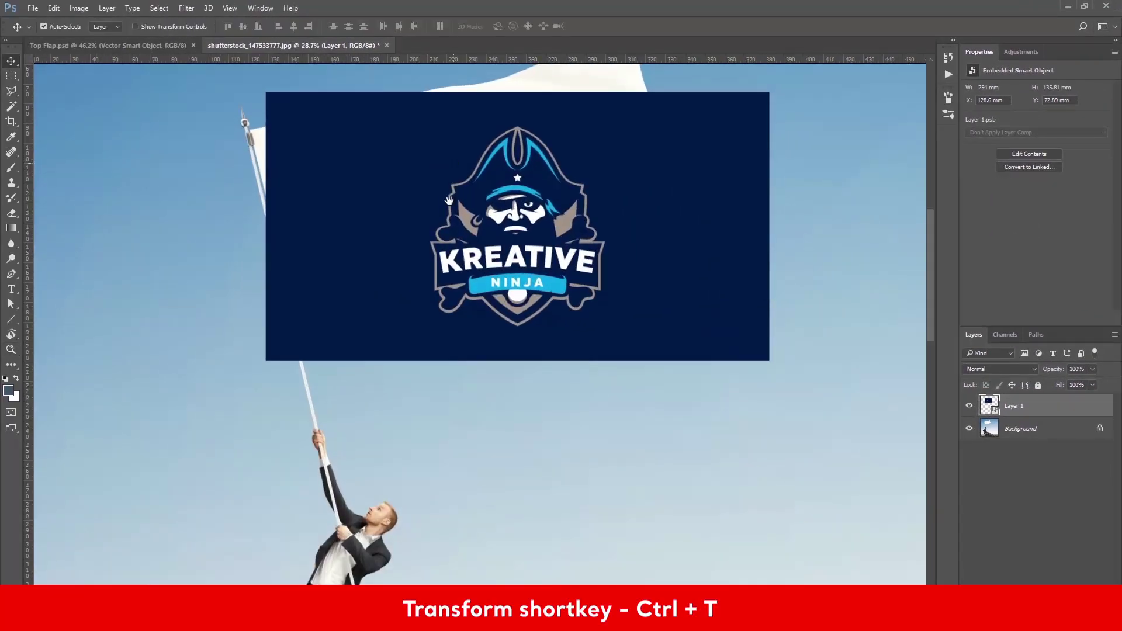
pyautogui.moveTo(449, 200); pyautogui.dragTo(435, 312)
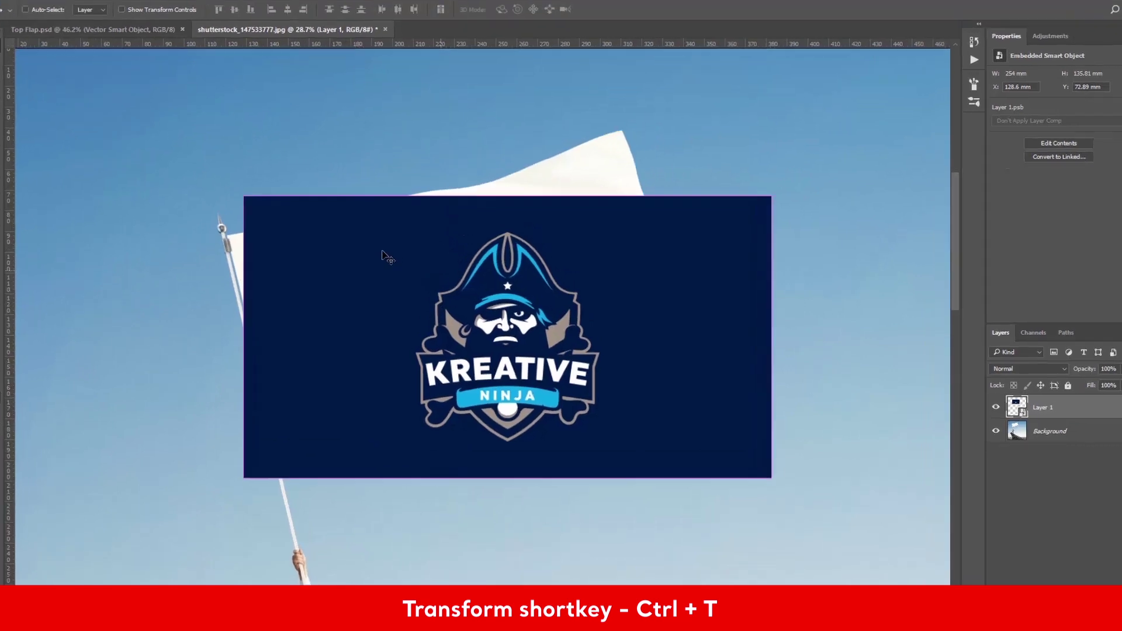
pyautogui.hotkey('ctrl', 't')
# - Distort the artwork, pinning its left corners to the pole and right corners to the flag tips
pyautogui.rightClick(384, 259)
pyautogui.click(425, 332)
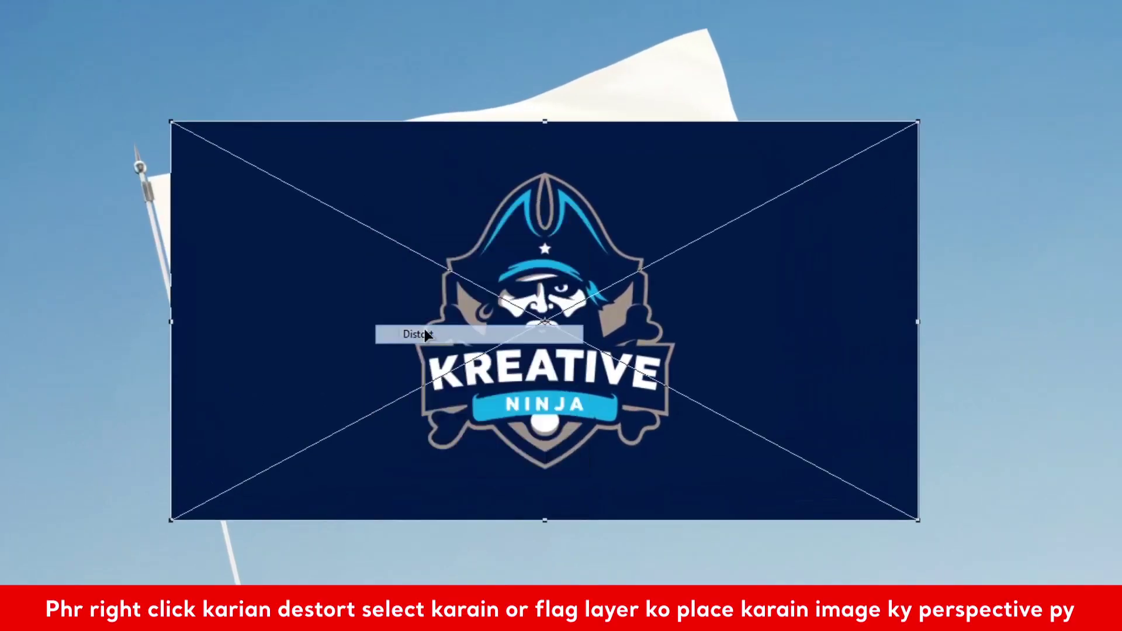
pyautogui.moveTo(172, 124); pyautogui.dragTo(147, 181)
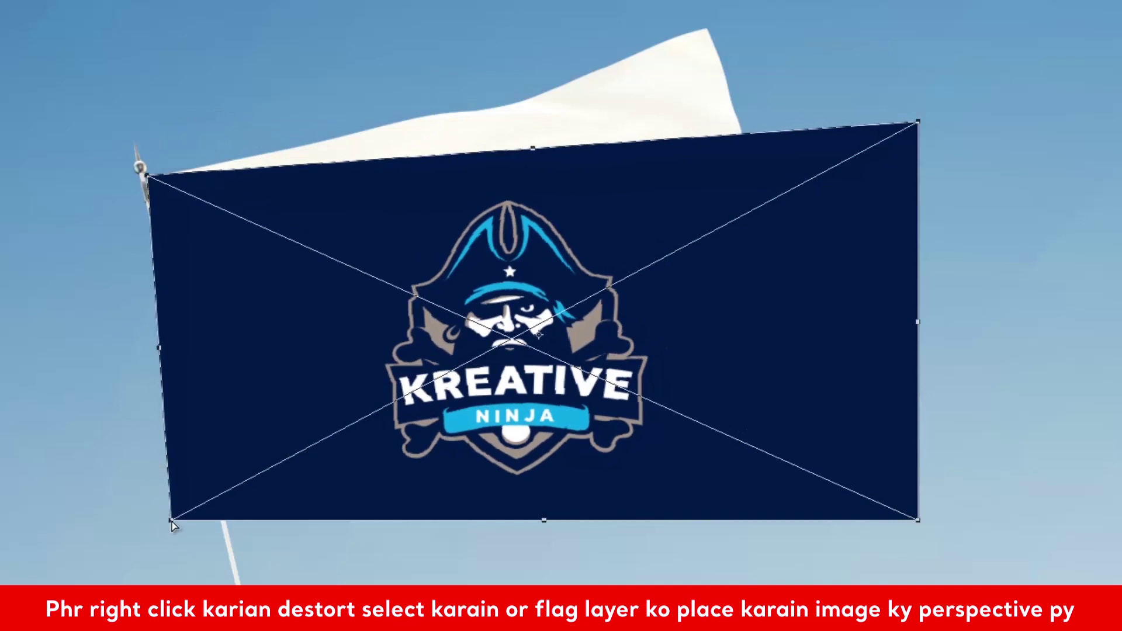
pyautogui.moveTo(170, 519)
pyautogui.mouseDown()
pyautogui.moveTo(250, 422)
pyautogui.moveTo(214, 475)
pyautogui.mouseUp()
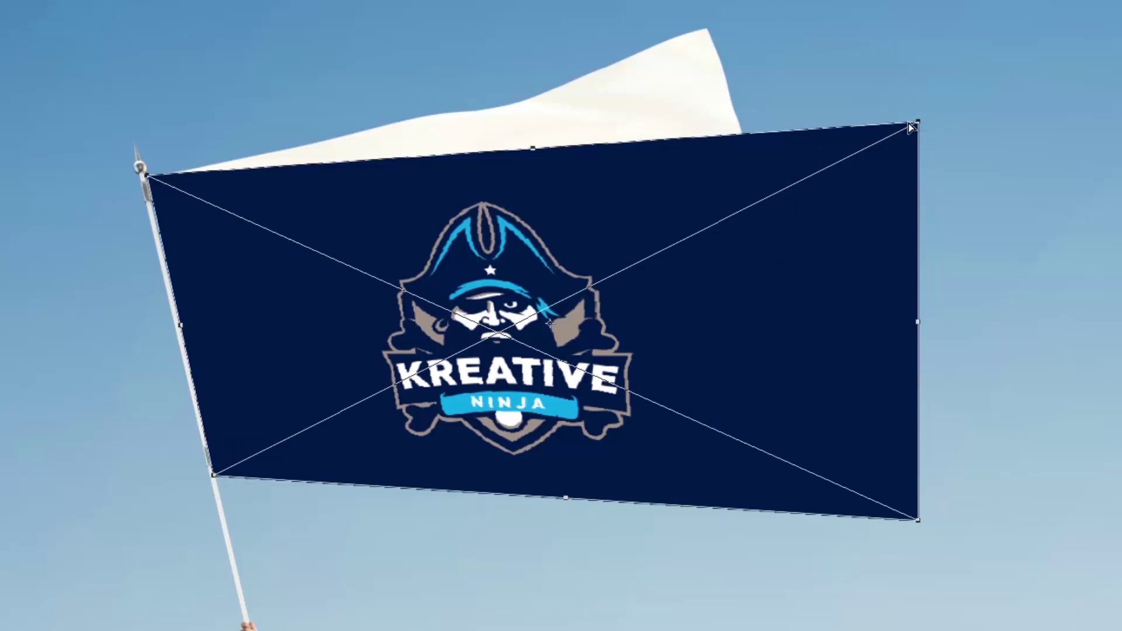
pyautogui.moveTo(912, 126); pyautogui.dragTo(705, 25)
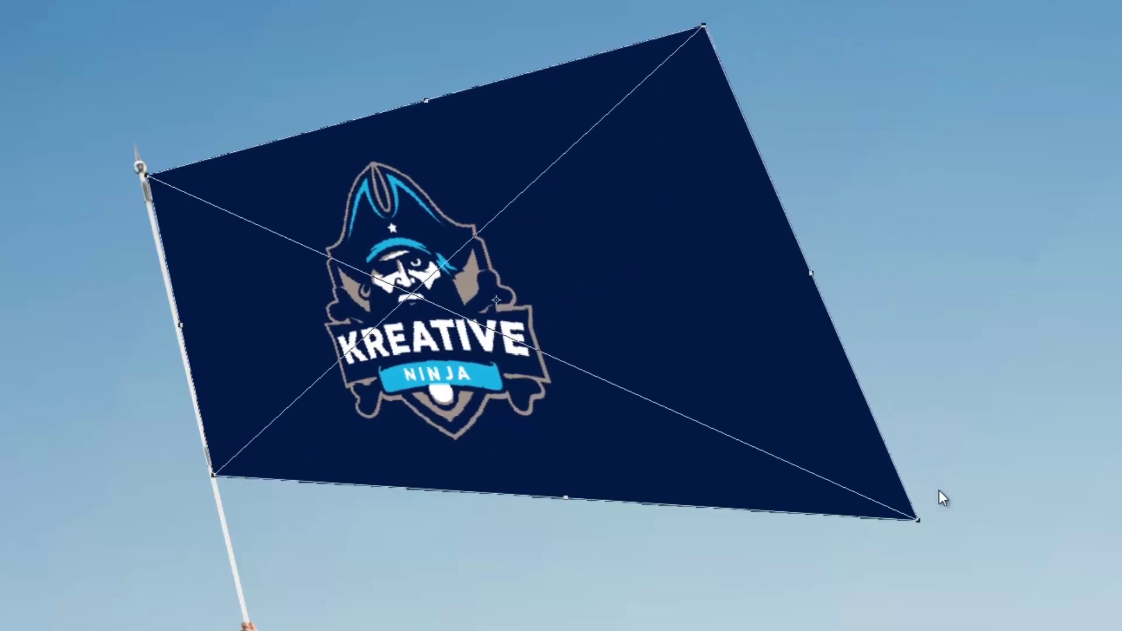
pyautogui.moveTo(915, 522); pyautogui.dragTo(785, 266)
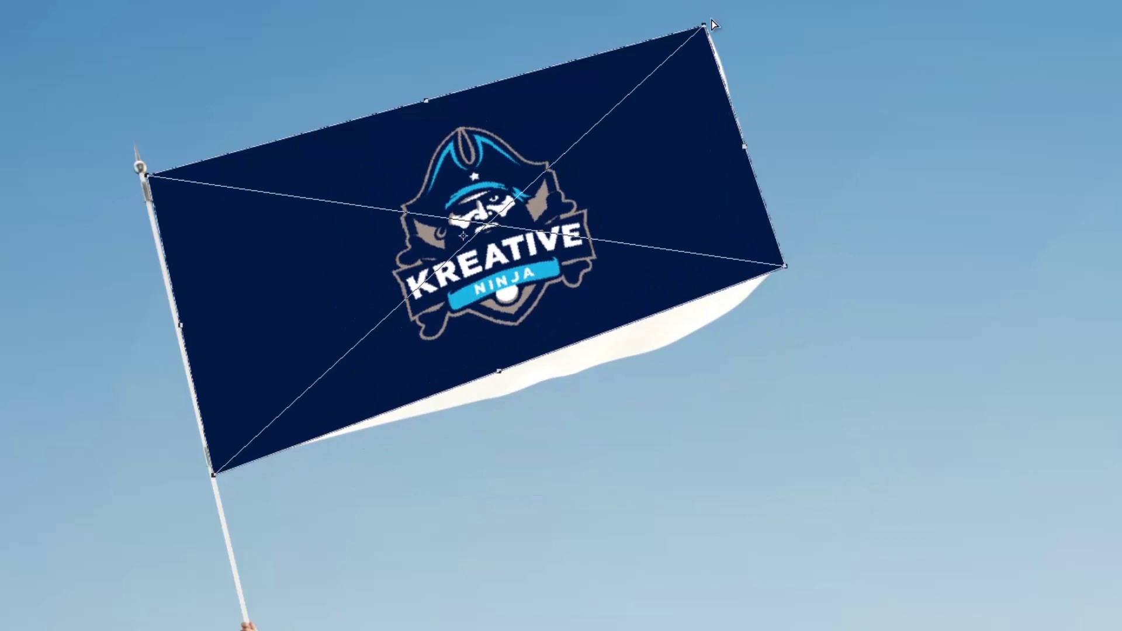
pyautogui.moveTo(704, 26); pyautogui.dragTo(703, 22)
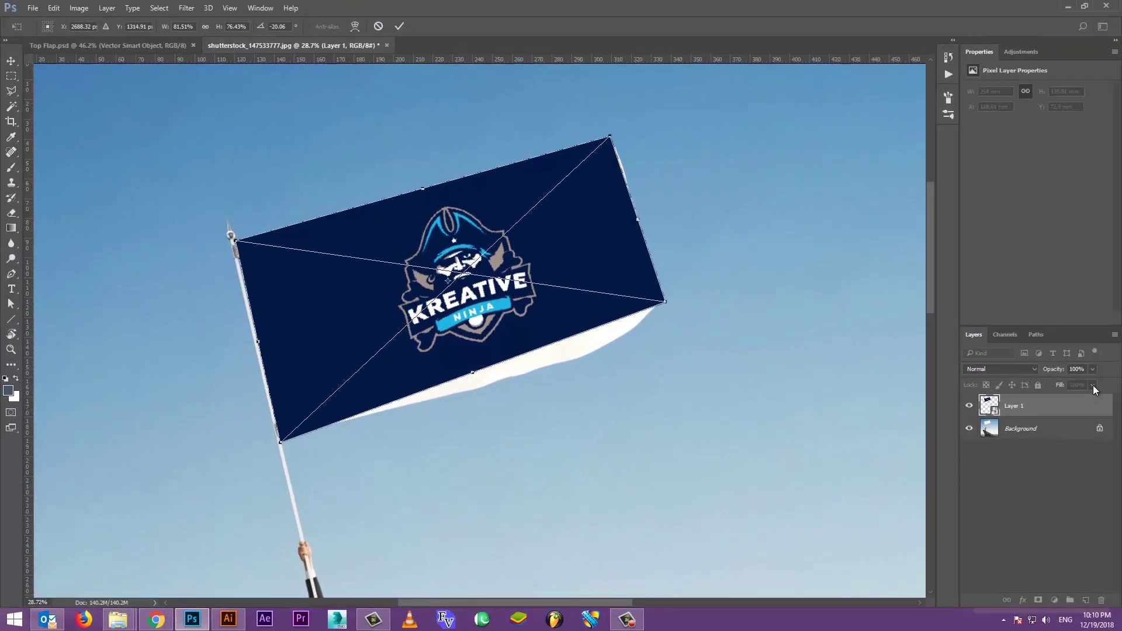
# - Lower the logo layer's opacity to 28% and zoom in on the flag
pyautogui.click(1089, 416)
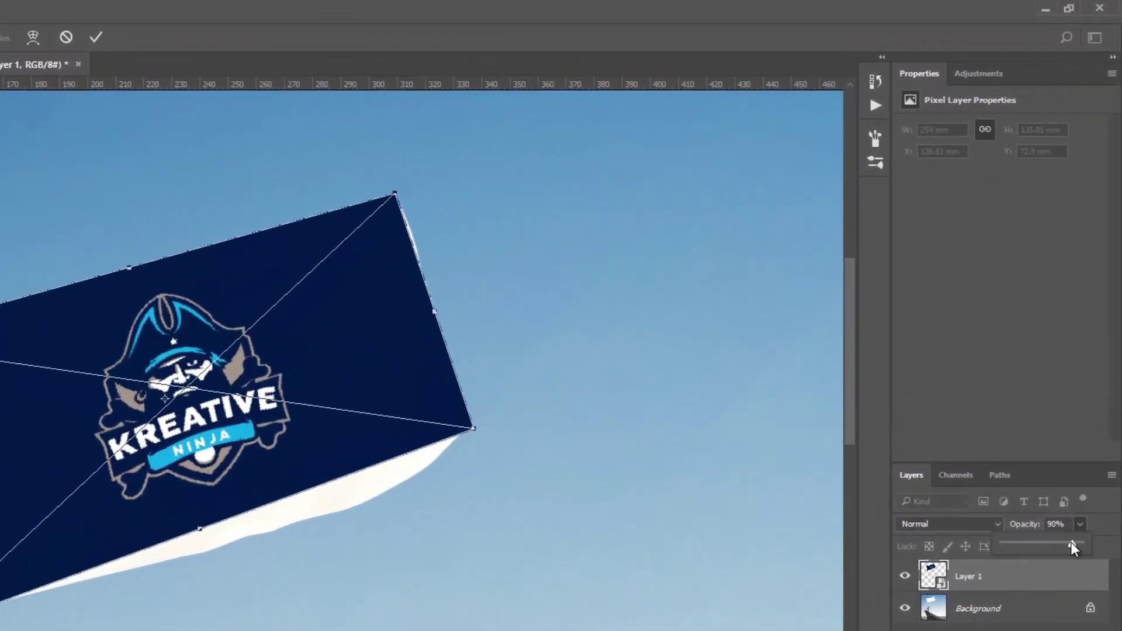
pyautogui.moveTo(1030, 542); pyautogui.dragTo(1024, 543)
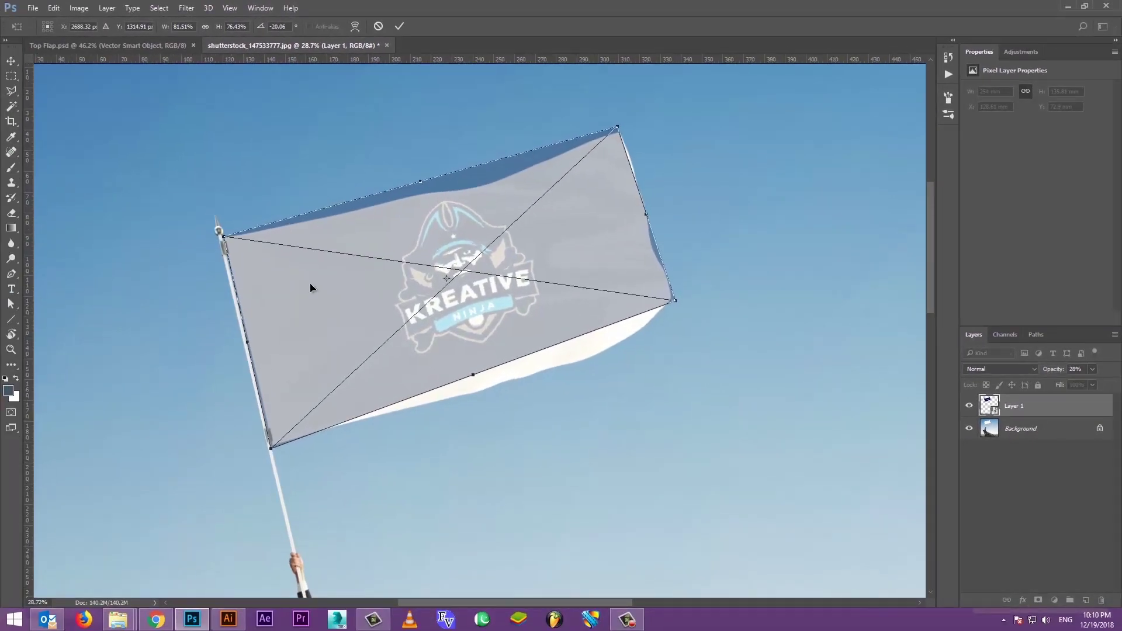
pyautogui.hotkey('ctrl', '+')
pyautogui.hotkey('ctrl', '+')
pyautogui.moveTo(424, 280); pyautogui.dragTo(439, 330)
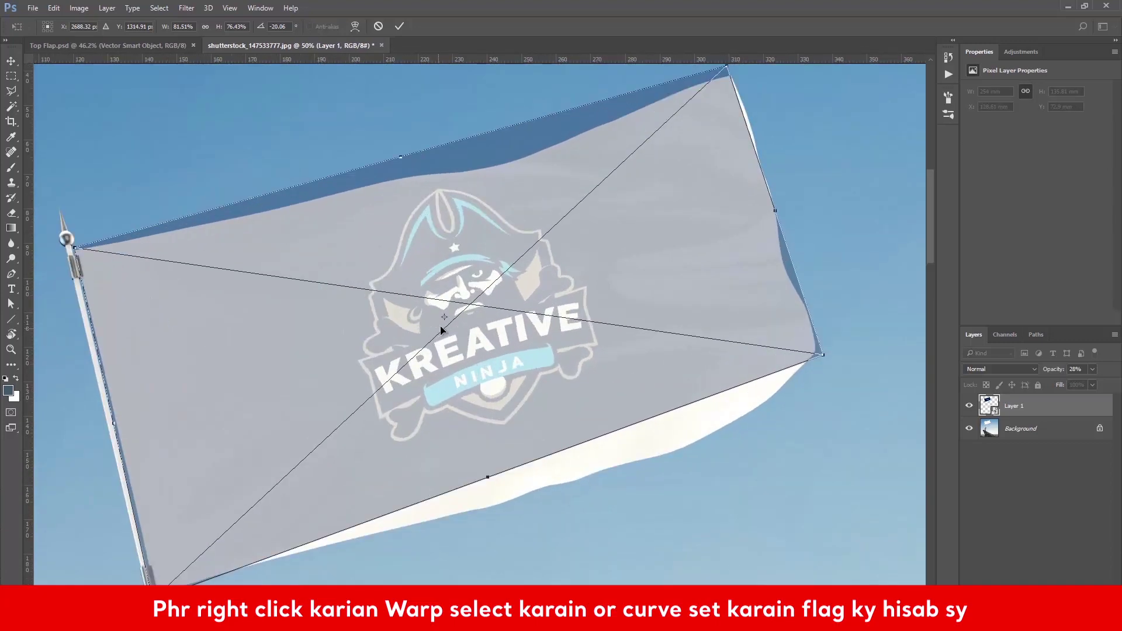
# - Warp the logo's top, right and lower edges to follow the flag's waves, then apply it
pyautogui.rightClick(462, 252)
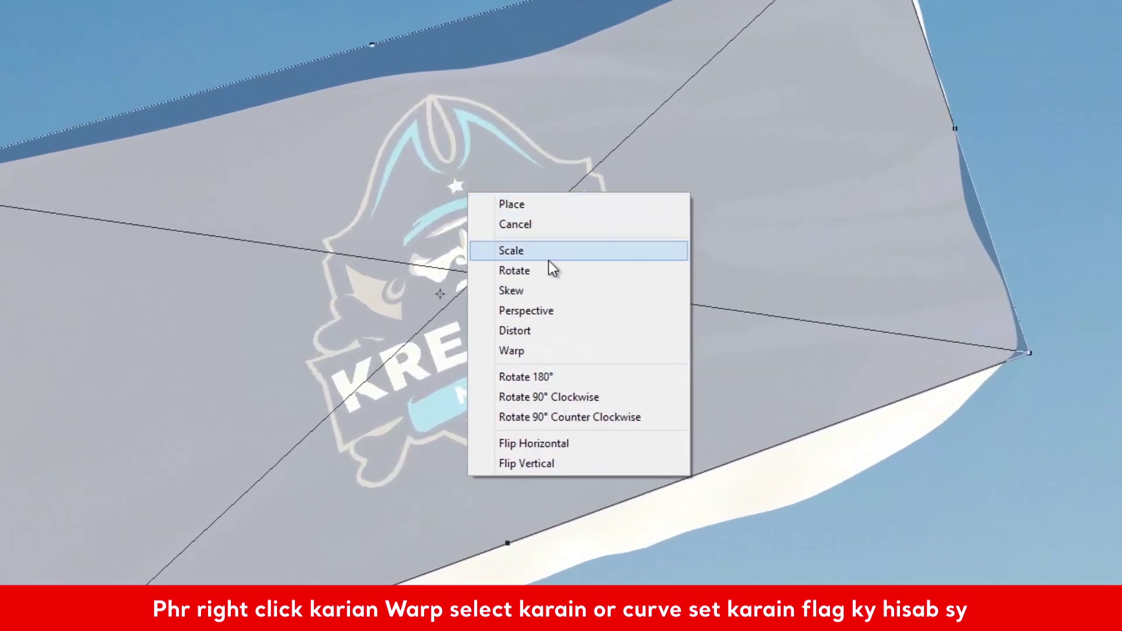
pyautogui.click(514, 353)
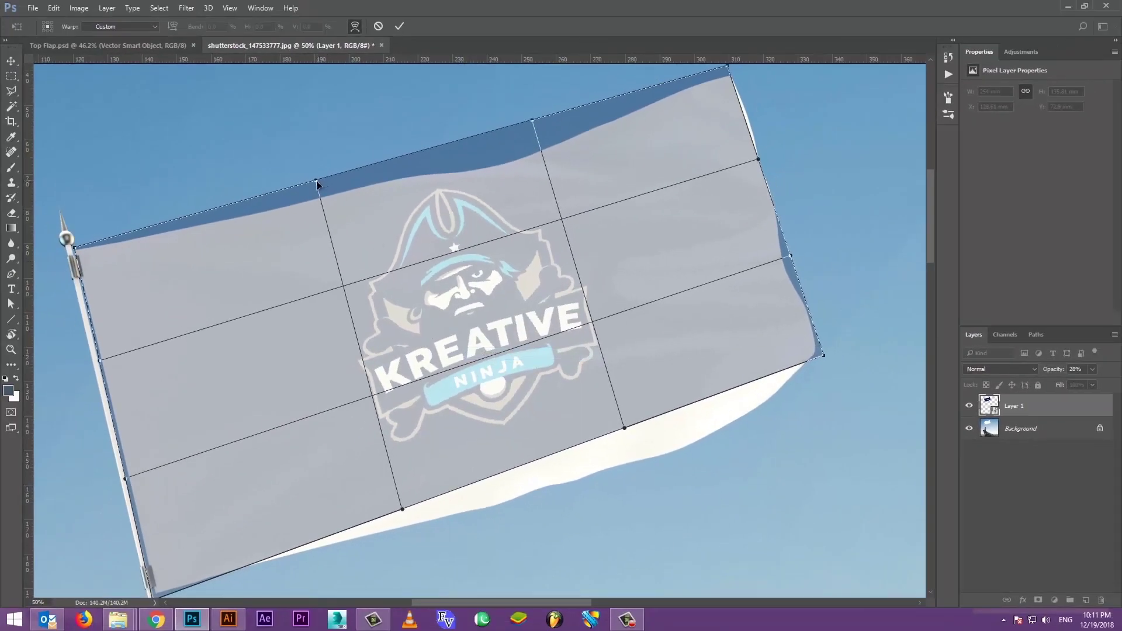
pyautogui.moveTo(316, 185); pyautogui.dragTo(319, 206)
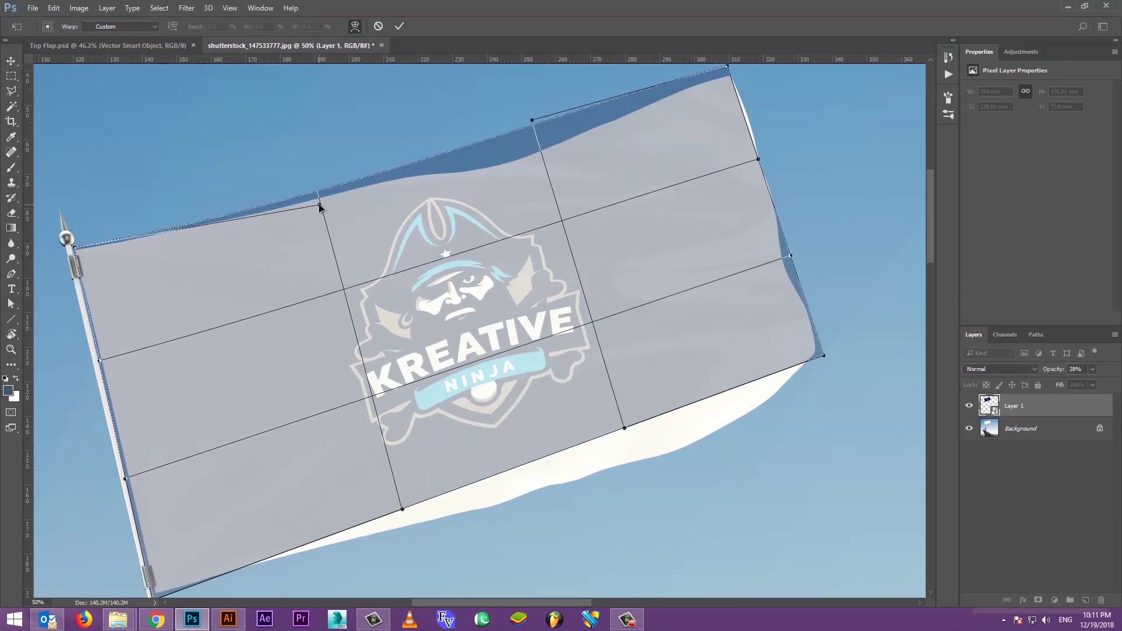
pyautogui.moveTo(532, 123); pyautogui.dragTo(533, 152)
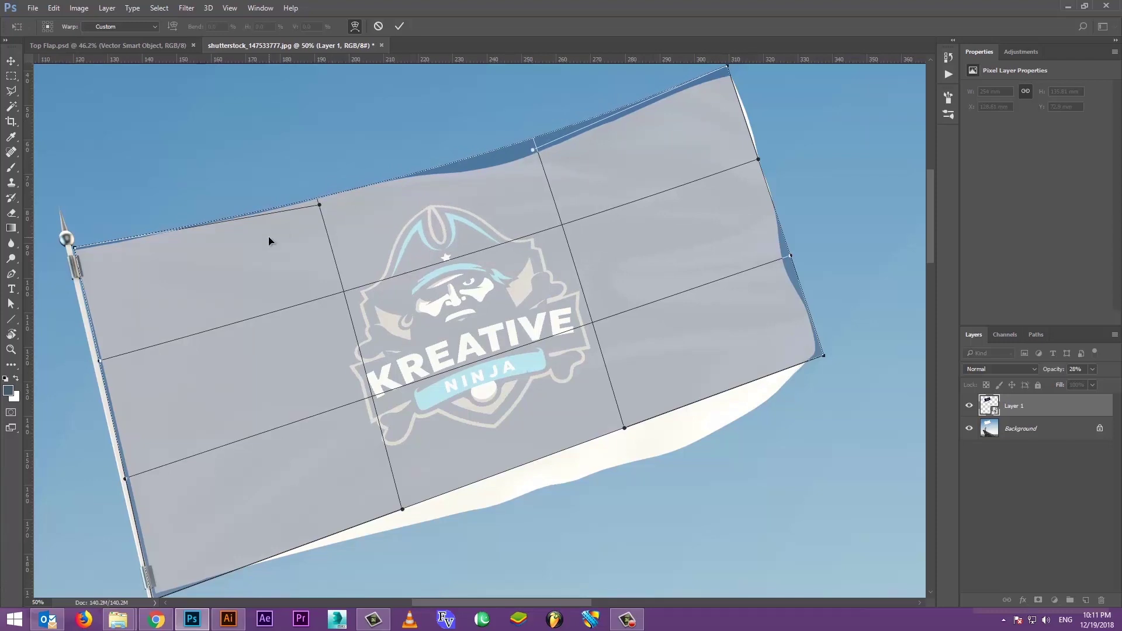
pyautogui.moveTo(318, 206); pyautogui.dragTo(319, 198)
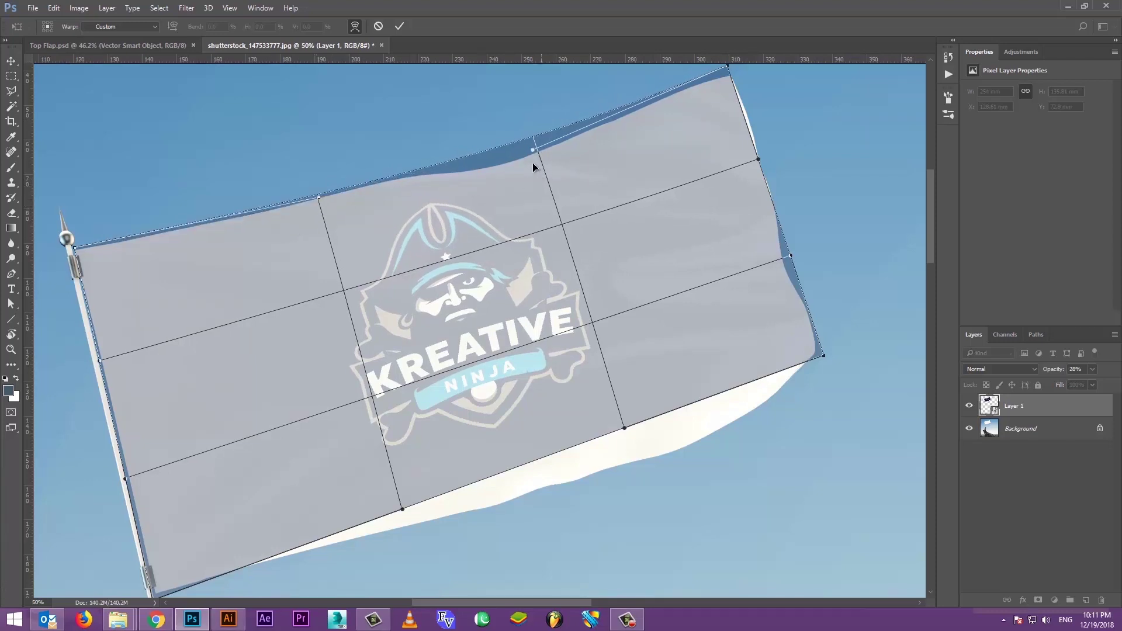
pyautogui.moveTo(535, 154); pyautogui.dragTo(532, 159)
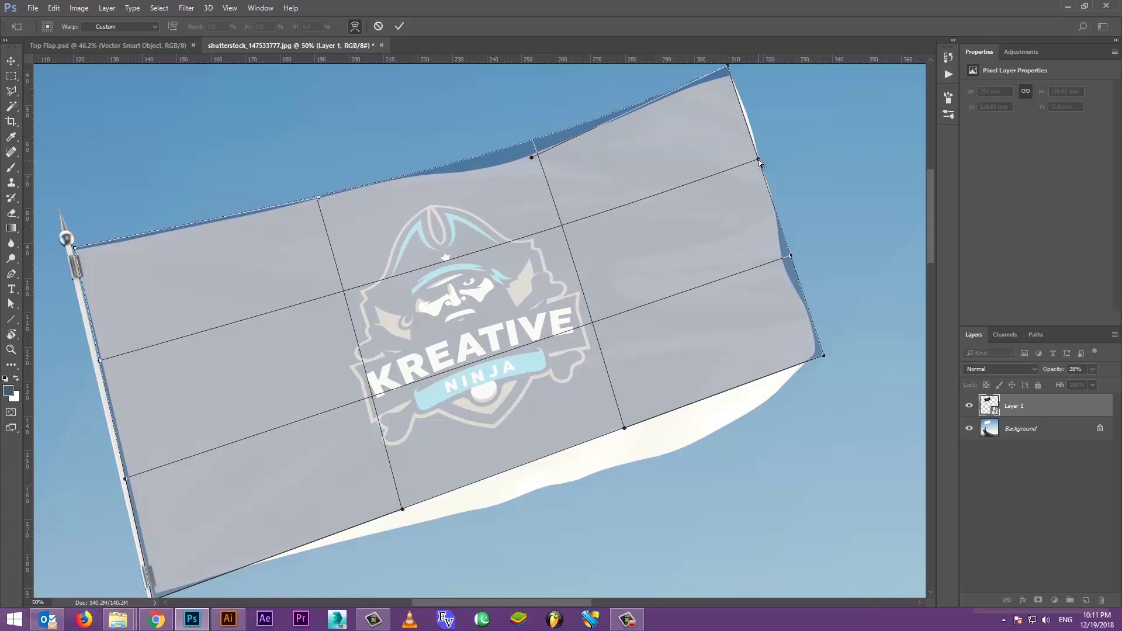
pyautogui.moveTo(758, 159); pyautogui.dragTo(772, 140)
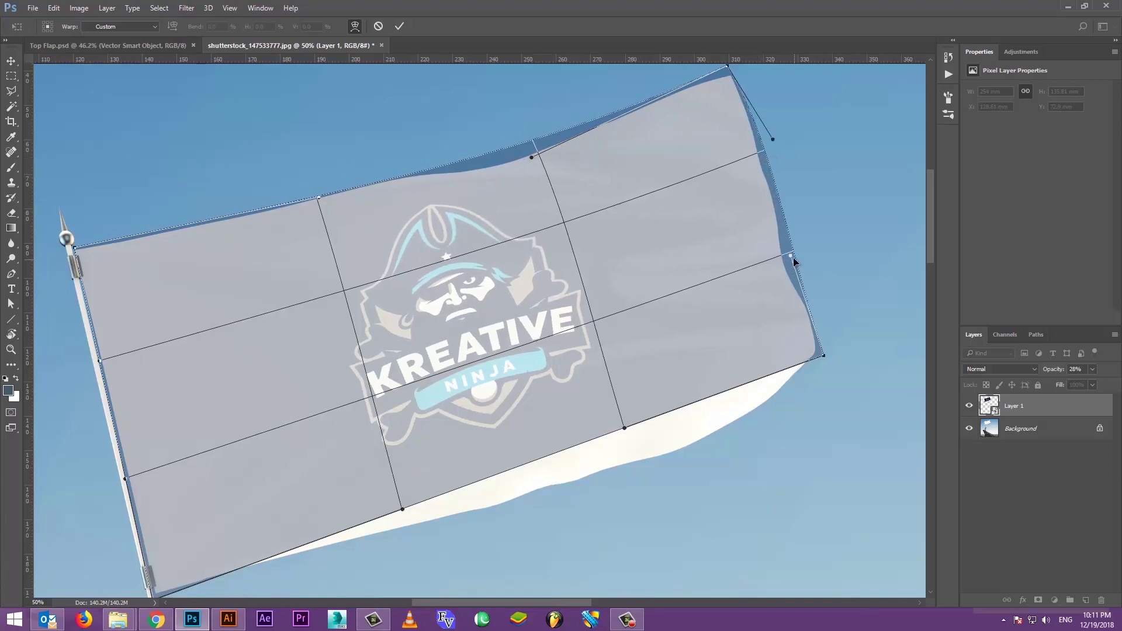
pyautogui.moveTo(625, 430); pyautogui.dragTo(668, 517)
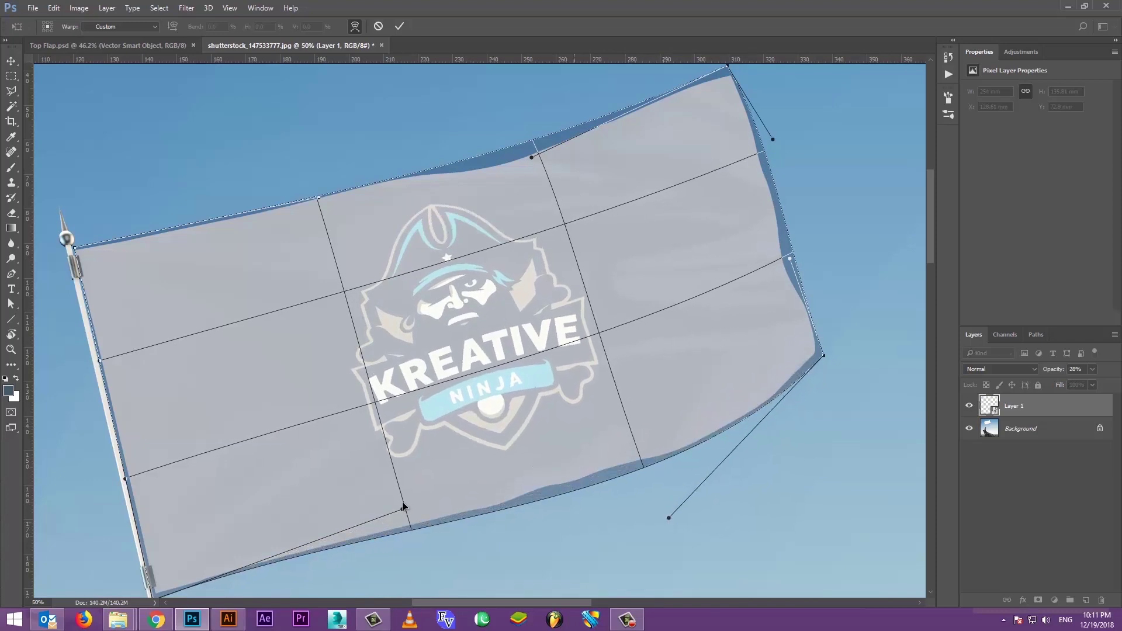
pyautogui.moveTo(402, 512); pyautogui.dragTo(396, 517)
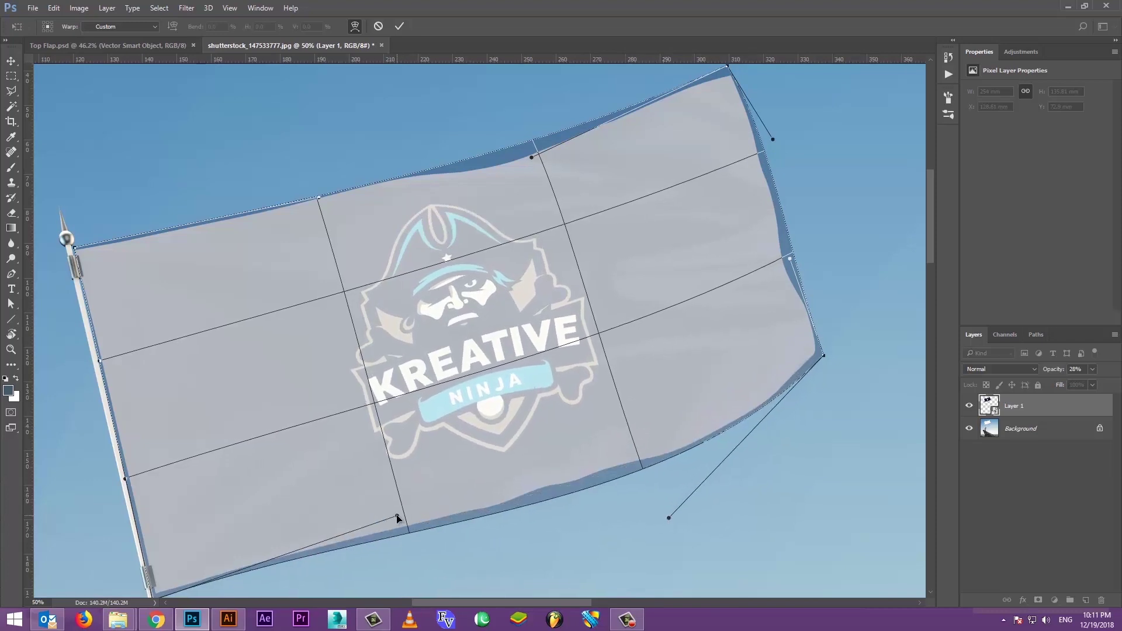
pyautogui.moveTo(304, 393)
pyautogui.mouseDown()
pyautogui.moveTo(444, 350)
pyautogui.moveTo(395, 351)
pyautogui.moveTo(409, 396)
pyautogui.mouseUp()
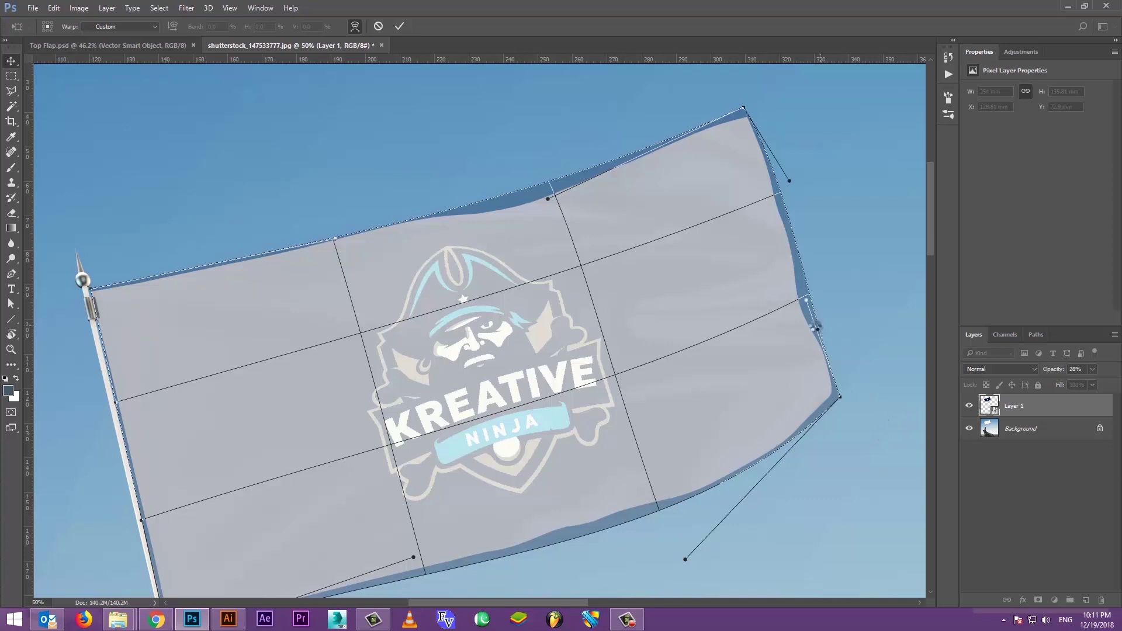
pyautogui.press('Return')
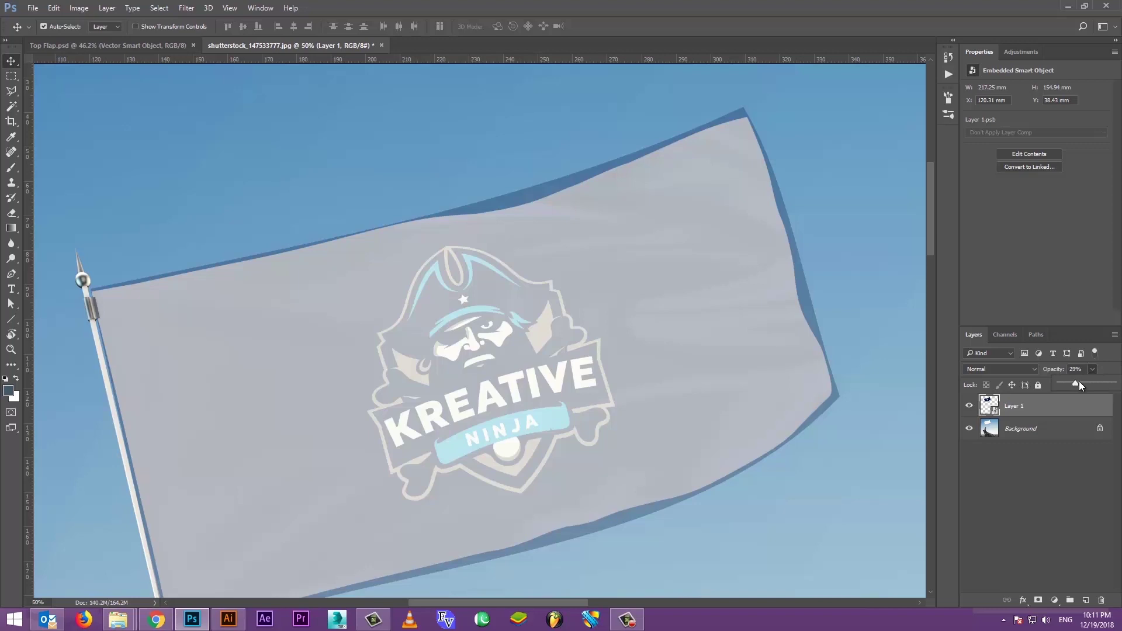
# - Restore the logo layer to 100% opacity, hide it, and target the Background layer
pyautogui.moveTo(1078, 381); pyautogui.dragTo(1113, 383)
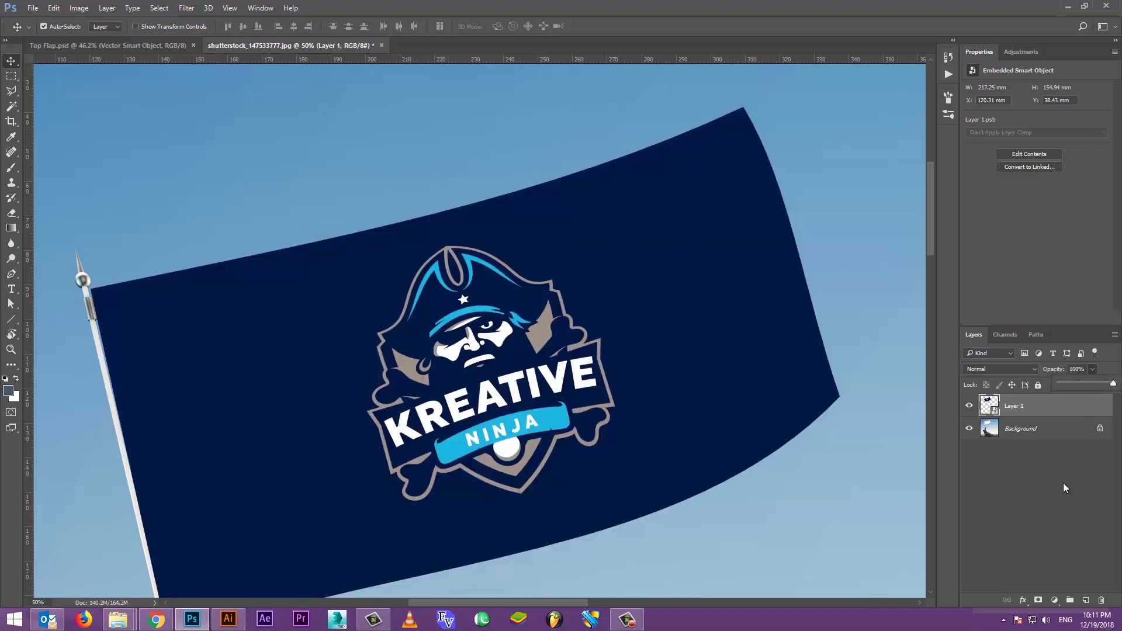
pyautogui.click(1023, 432)
pyautogui.click(970, 405)
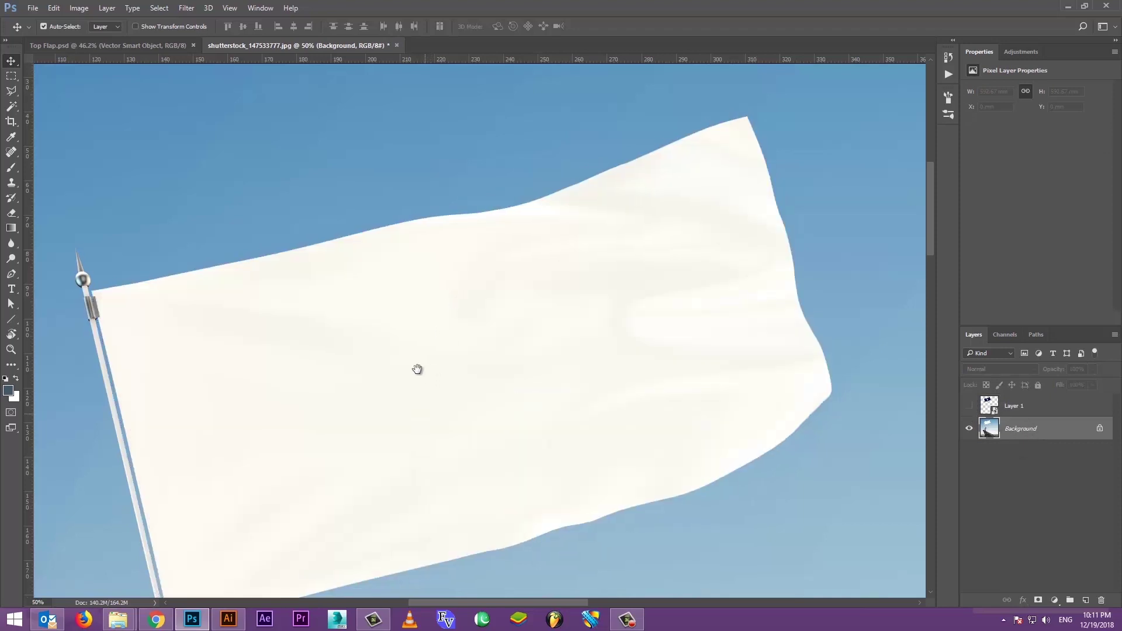
# - Magic Wand-select the white flag area, then make the logo layer active again
pyautogui.moveTo(418, 370); pyautogui.dragTo(413, 306)
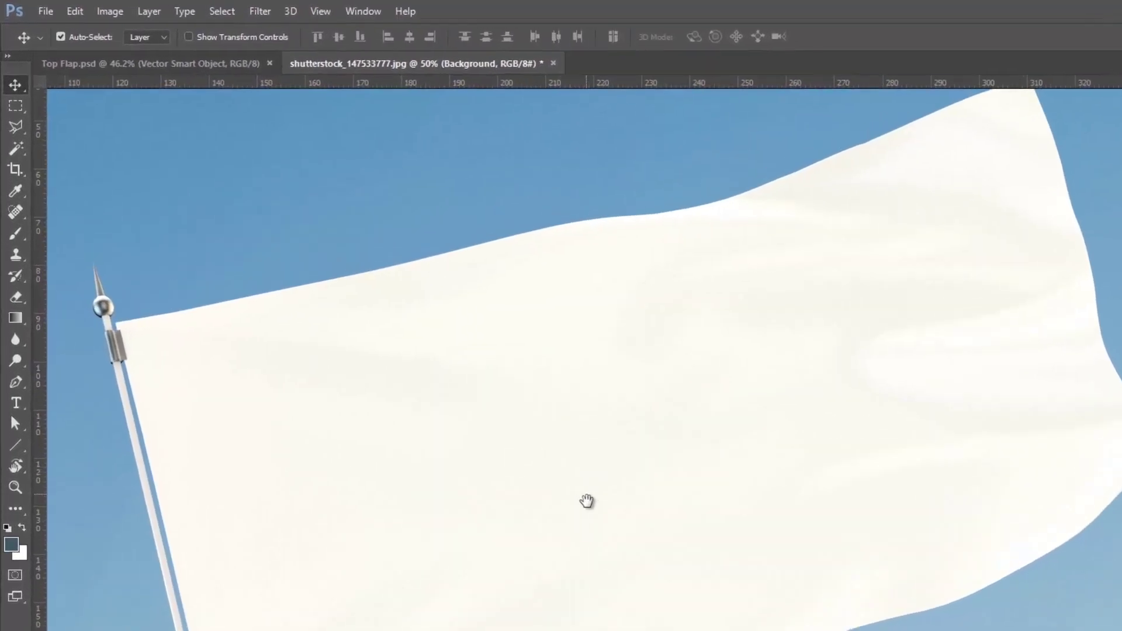
pyautogui.moveTo(587, 501); pyautogui.dragTo(619, 571)
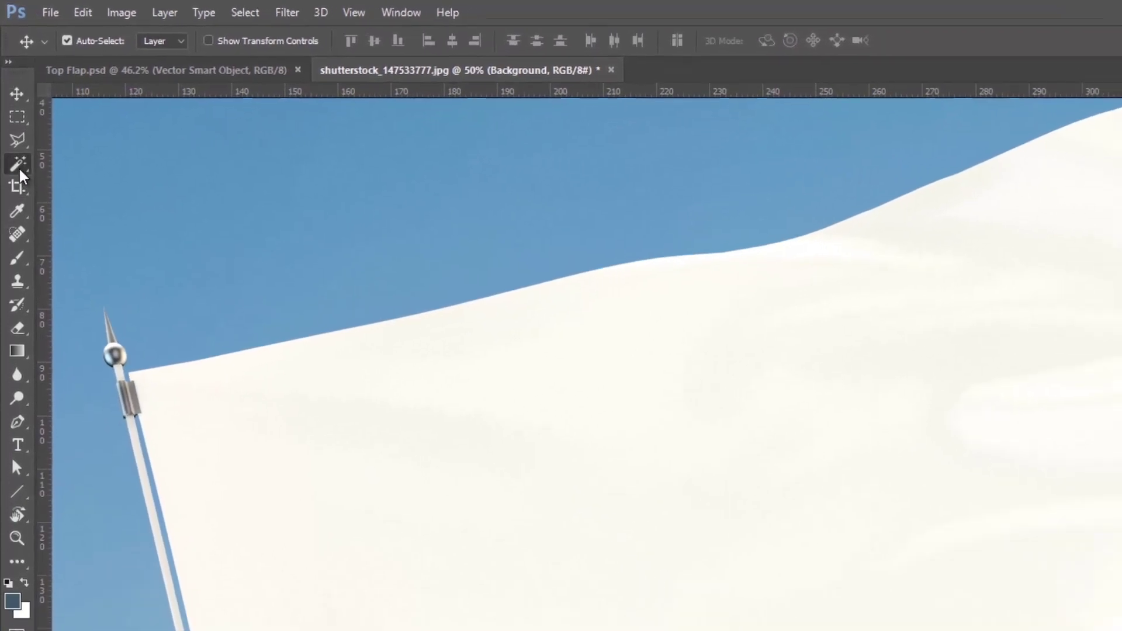
pyautogui.click(18, 171)
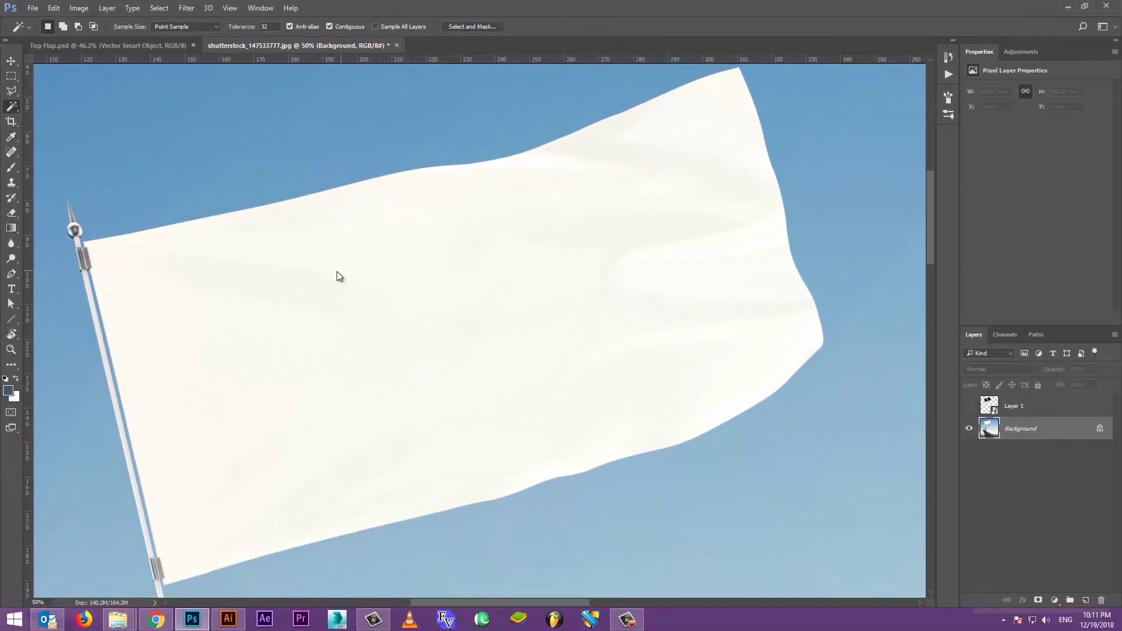
pyautogui.click(336, 279)
pyautogui.click(11, 61)
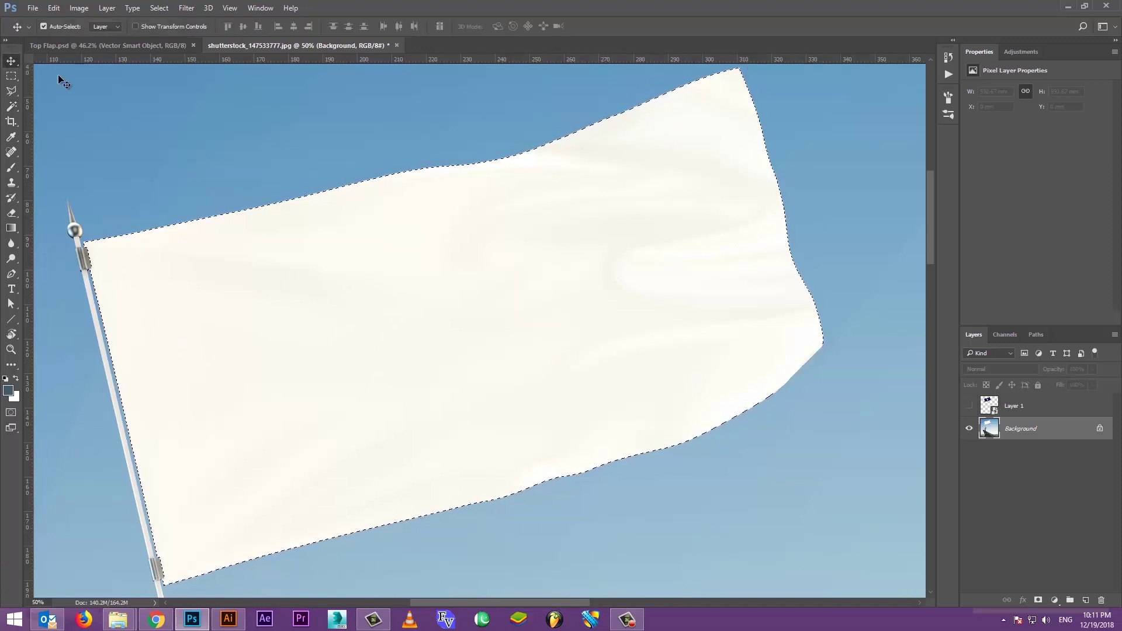
pyautogui.click(1037, 409)
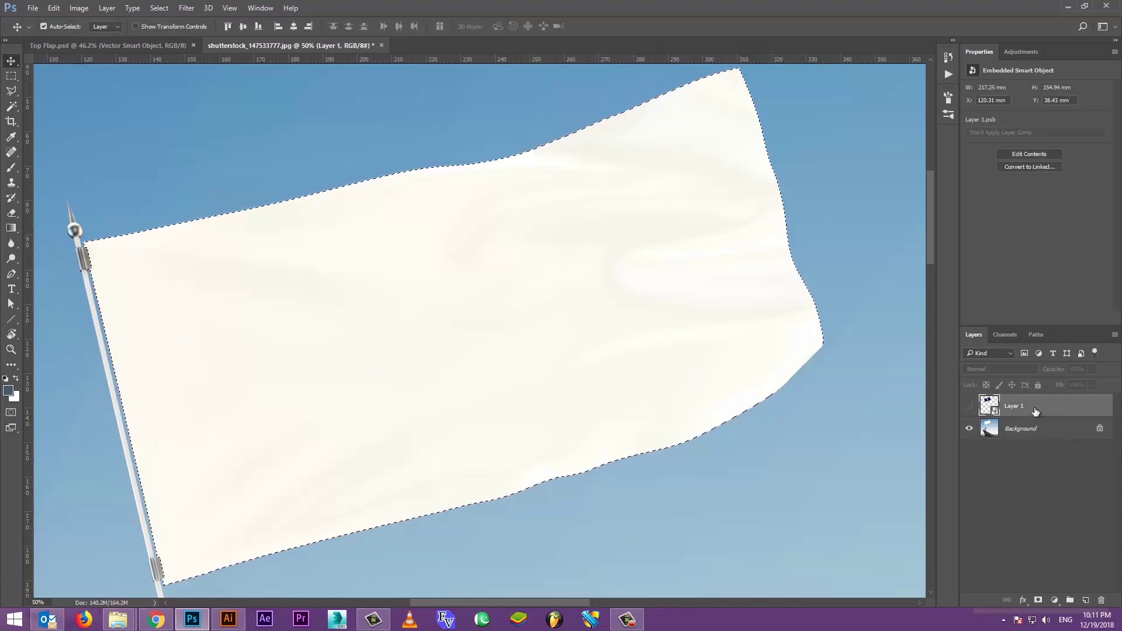
# - Show the logo layer, mask it with the flag selection, and rename it 'Mask Flag'
pyautogui.click(969, 407)
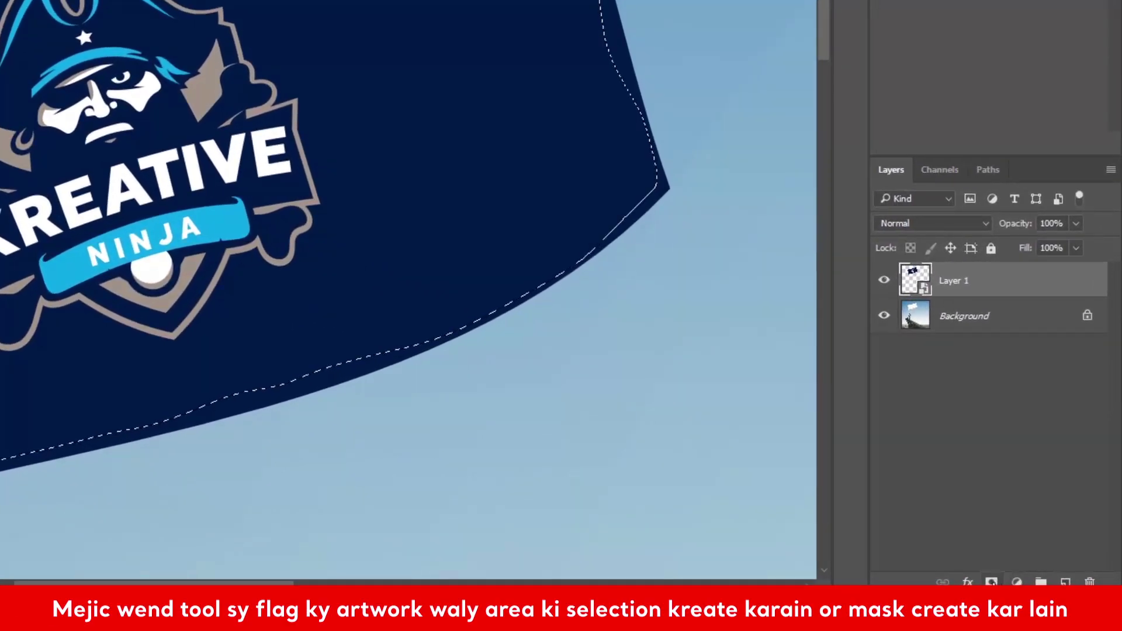
pyautogui.click(992, 582)
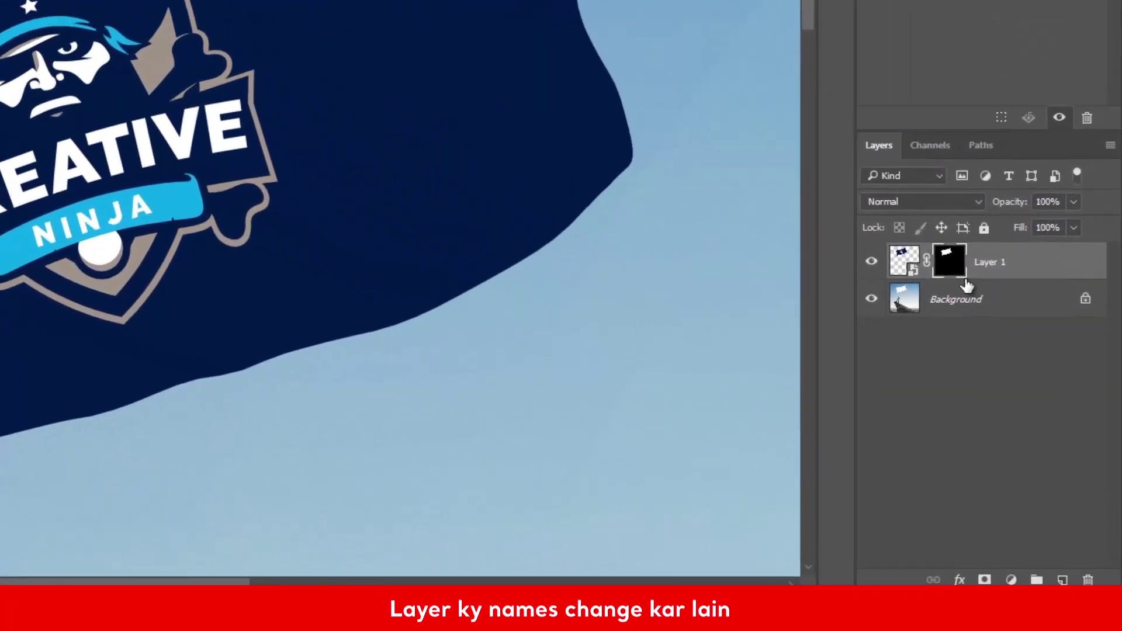
pyautogui.doubleClick(1041, 407)
pyautogui.write('m')
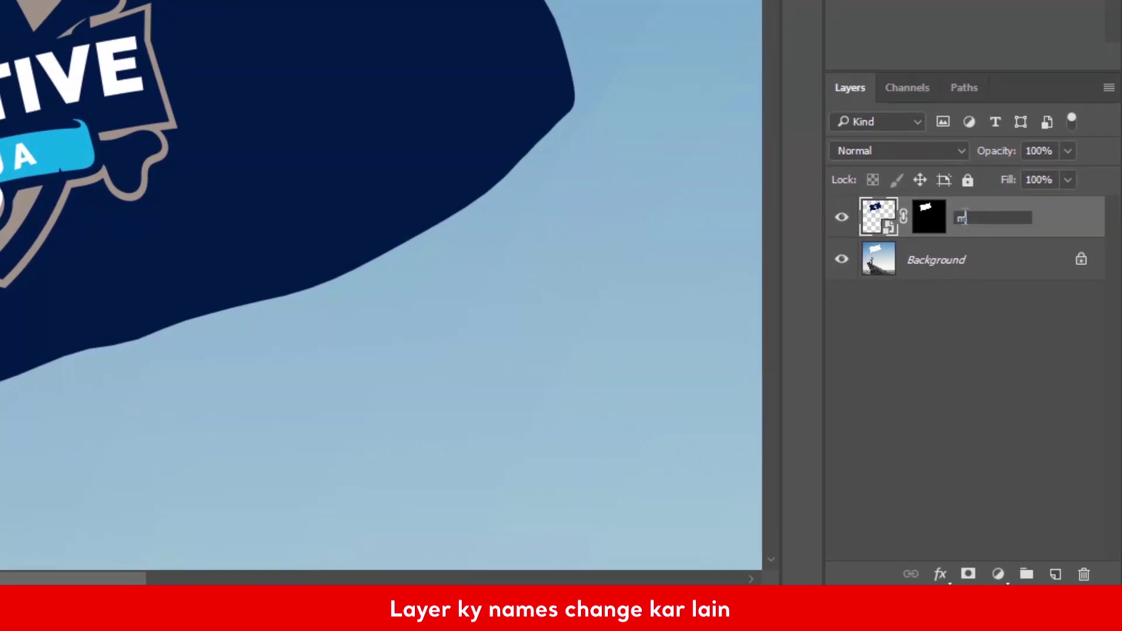
pyautogui.write('Mask')
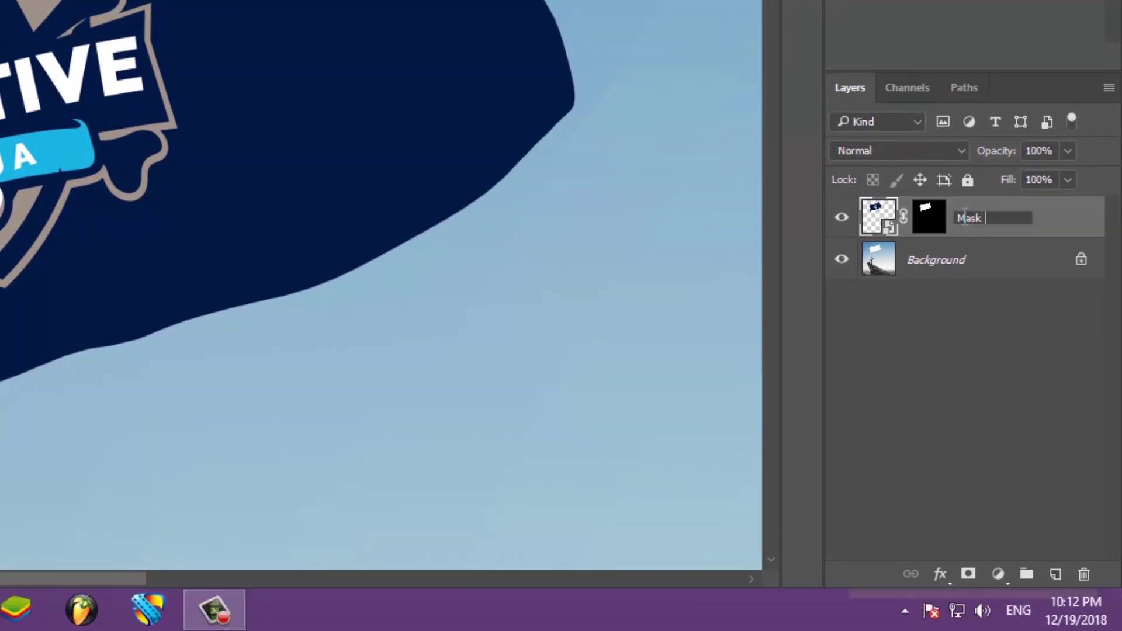
pyautogui.write('g')
pyautogui.press('Return')
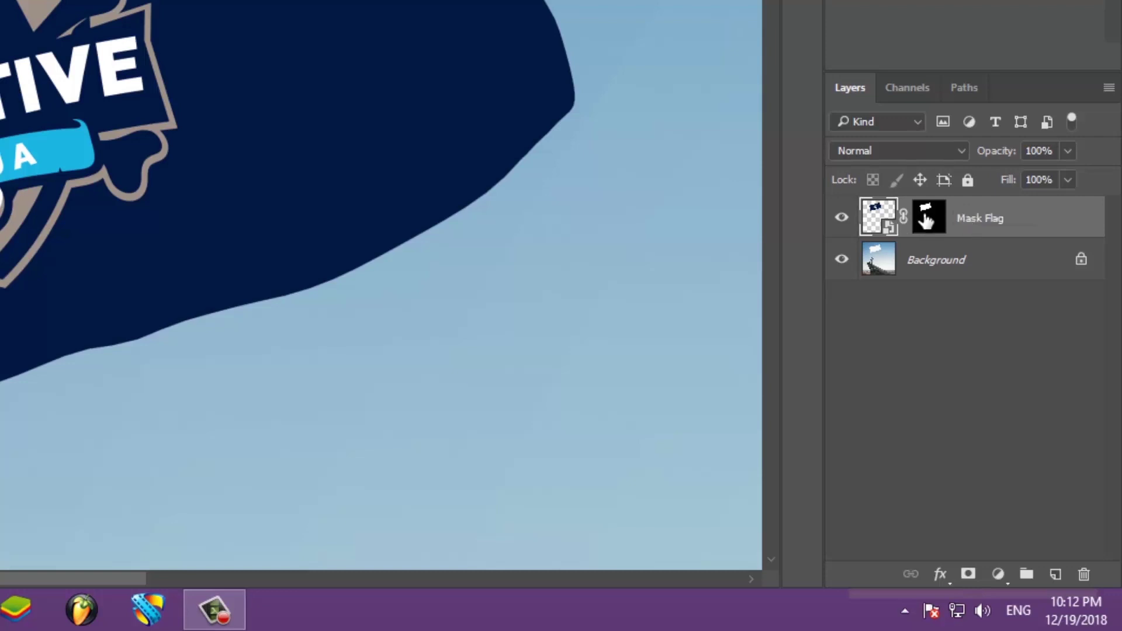
pyautogui.click(960, 268)
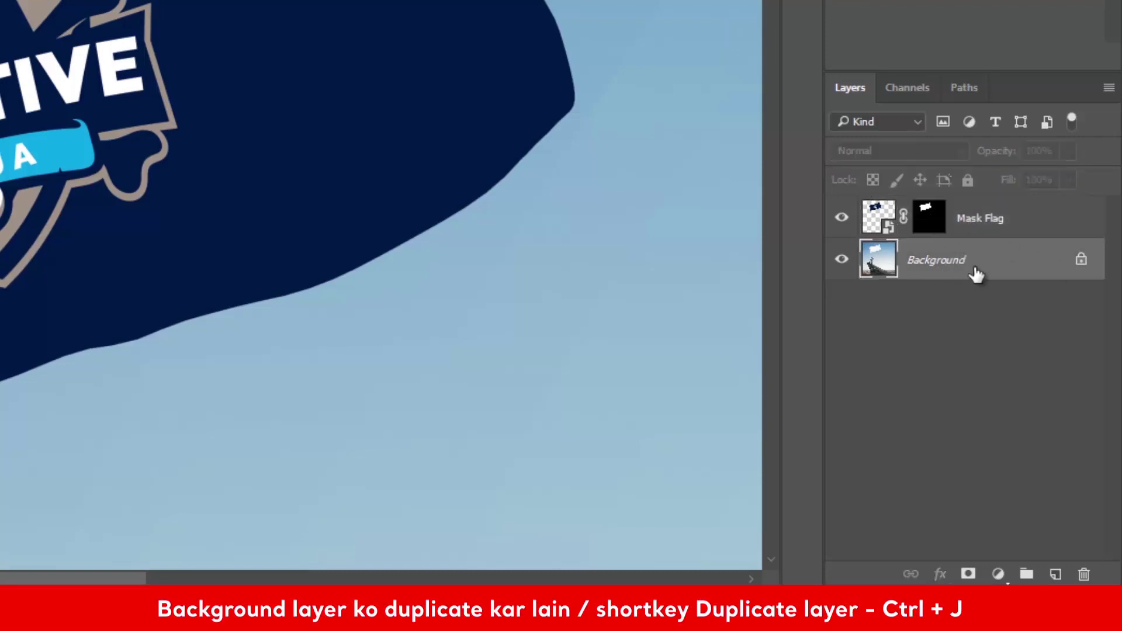
# - Duplicate the Background photo layer and name the copy 'Mask Reflection'
pyautogui.hotkey('ctrl', 'j')
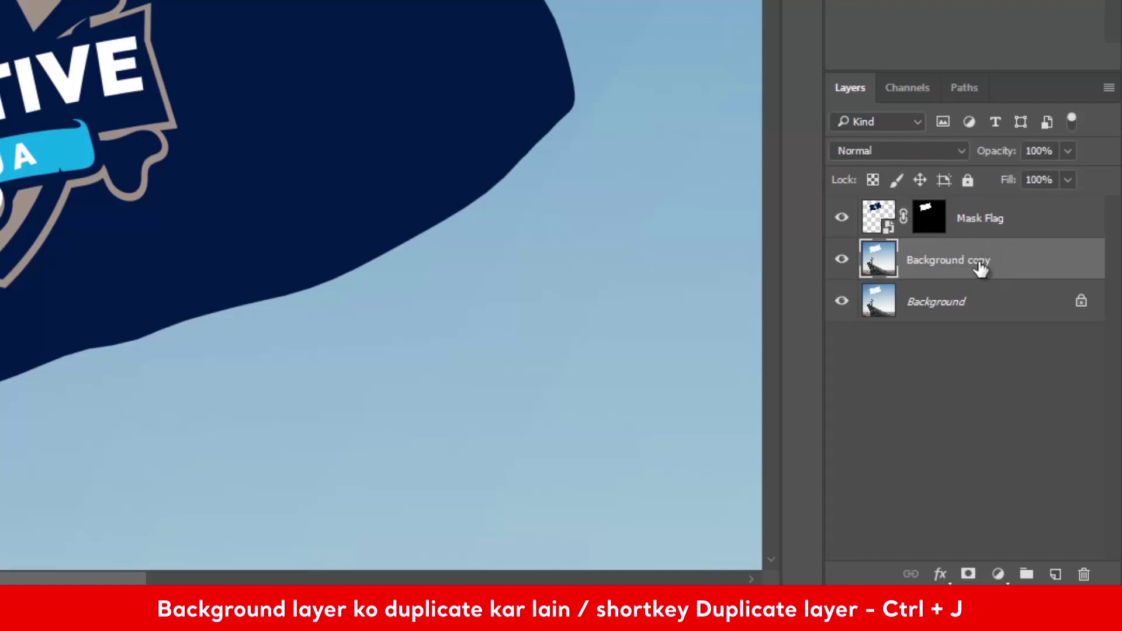
pyautogui.doubleClick(947, 264)
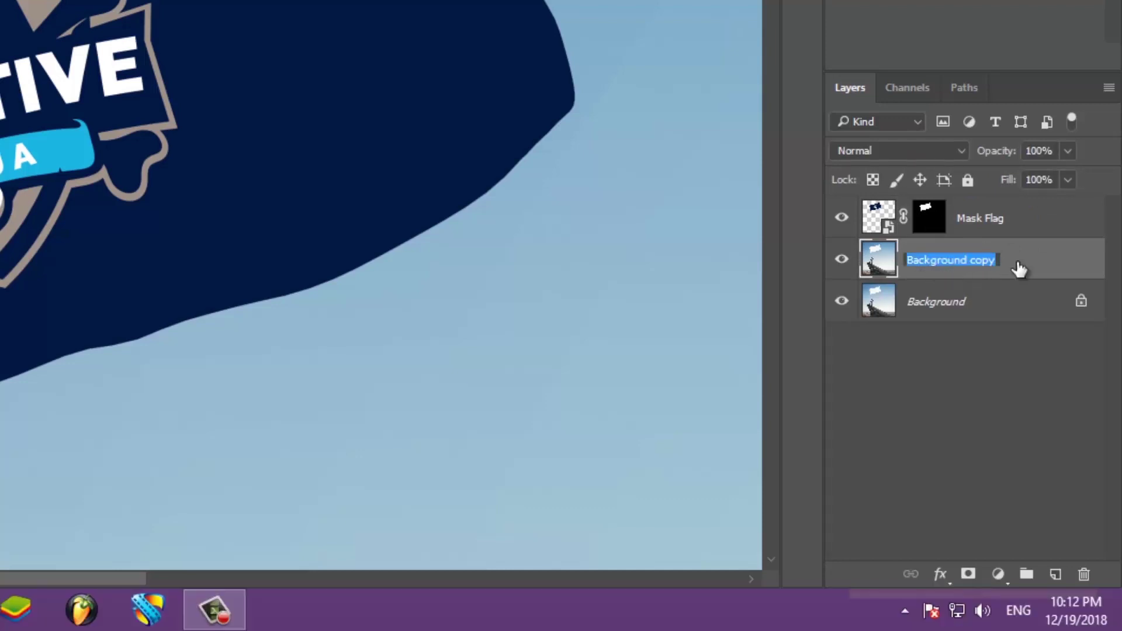
pyautogui.write('Mask Reflec')
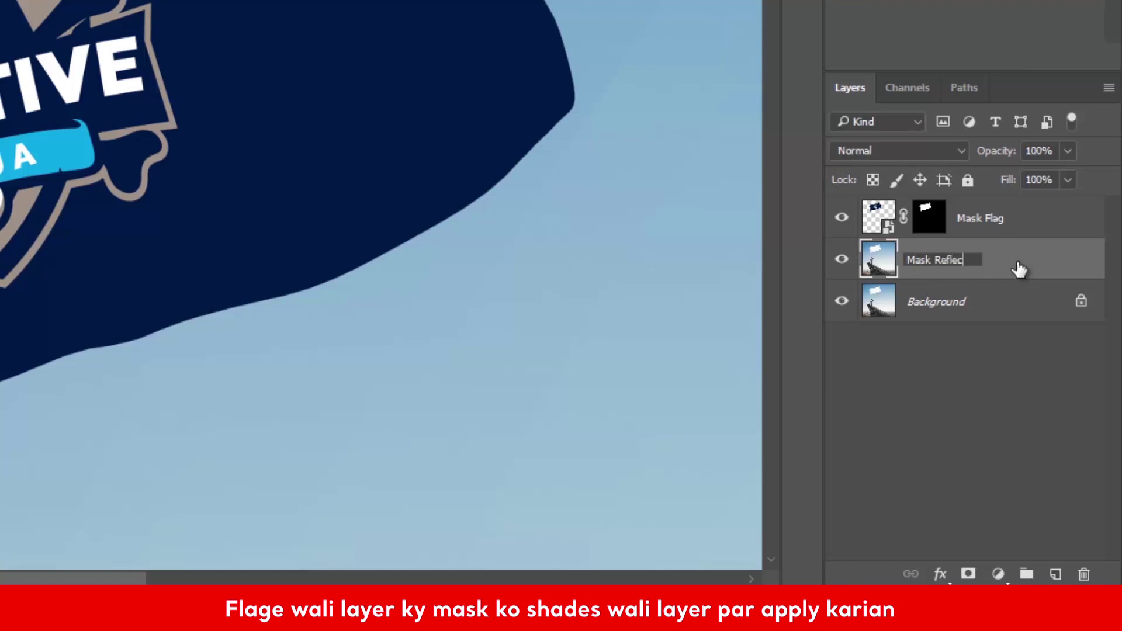
pyautogui.write('tion')
pyautogui.press('Return')
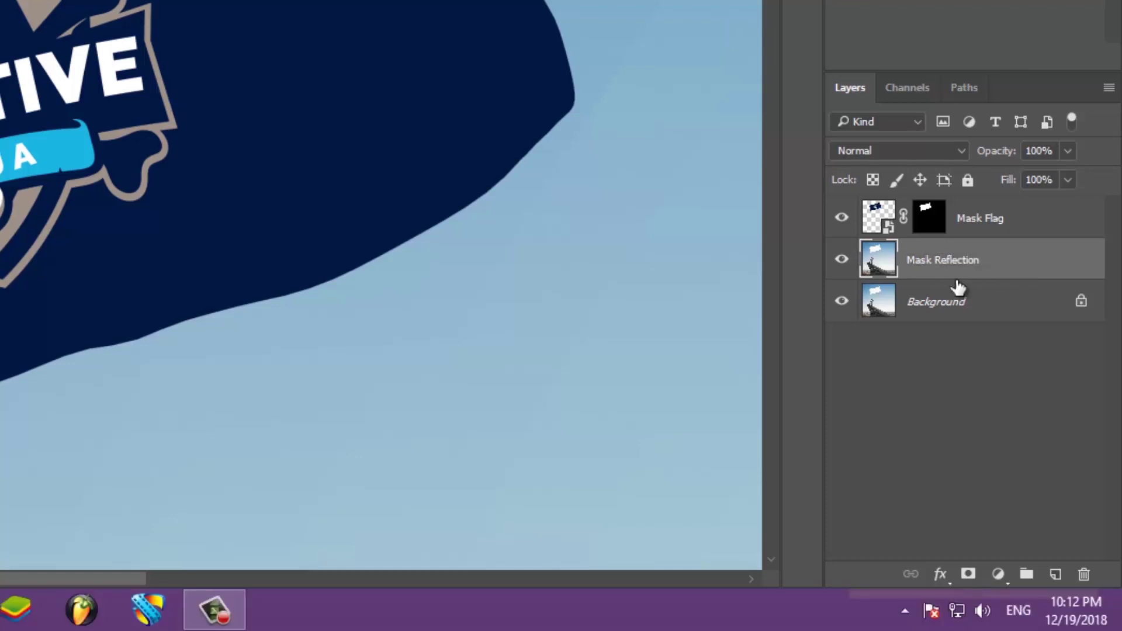
# - Hide the Mask Flag layer so the white flag shows
pyautogui.click(970, 221)
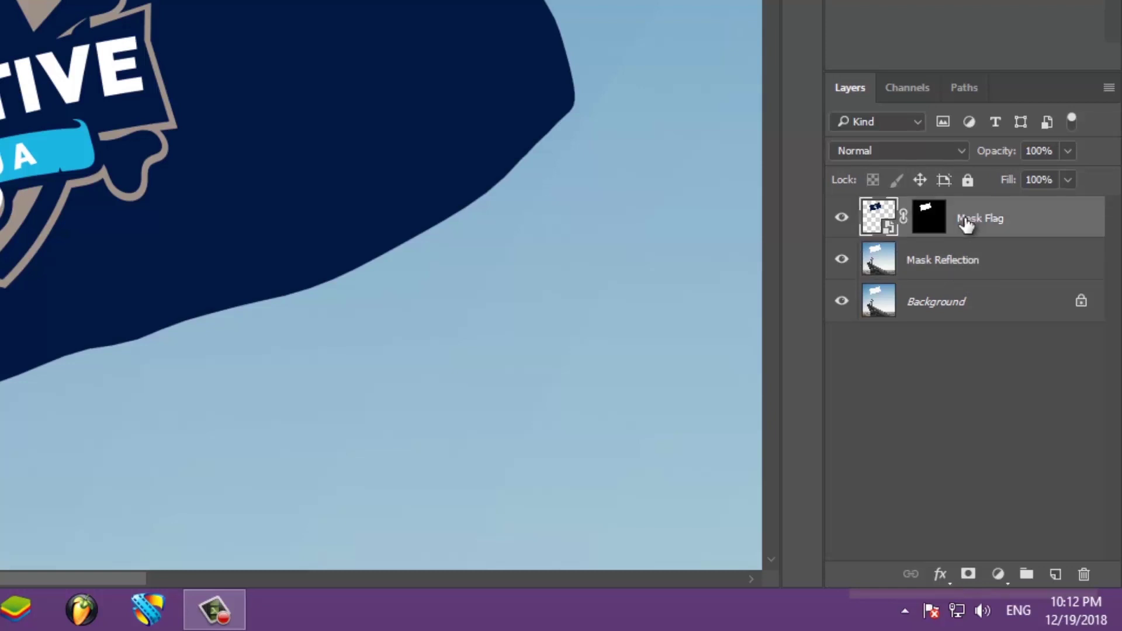
pyautogui.click(933, 221)
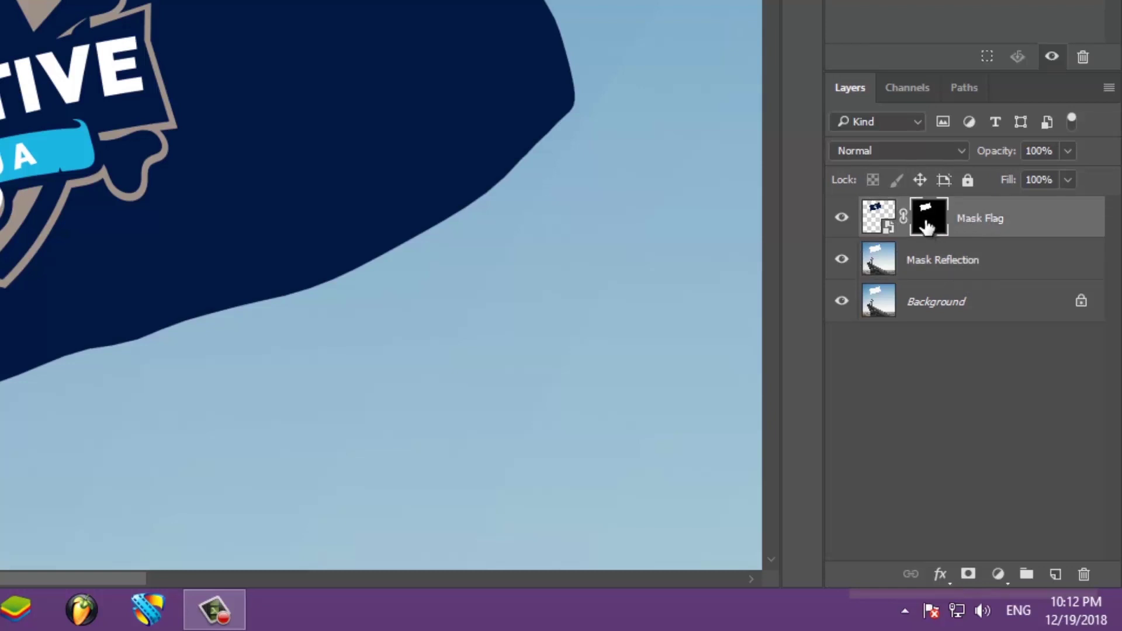
pyautogui.click(841, 218)
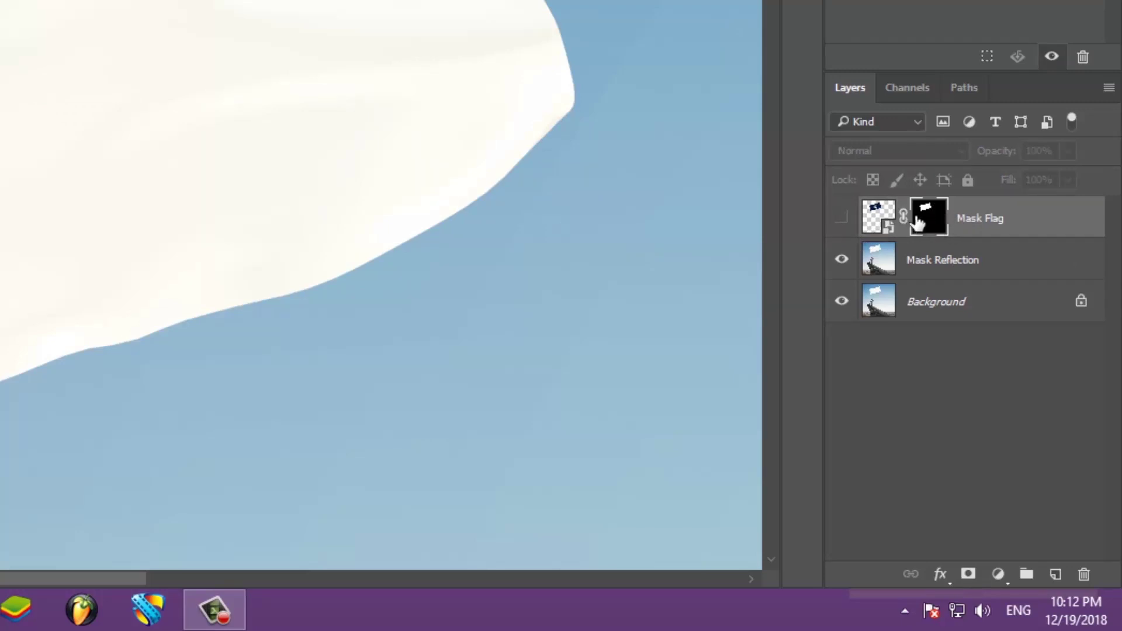
# - Show Mask Flag again, copy its flag mask onto Mask Reflection, and move Mask Reflection to the top
pyautogui.click(842, 220)
pyautogui.moveTo(933, 222); pyautogui.dragTo(943, 268)
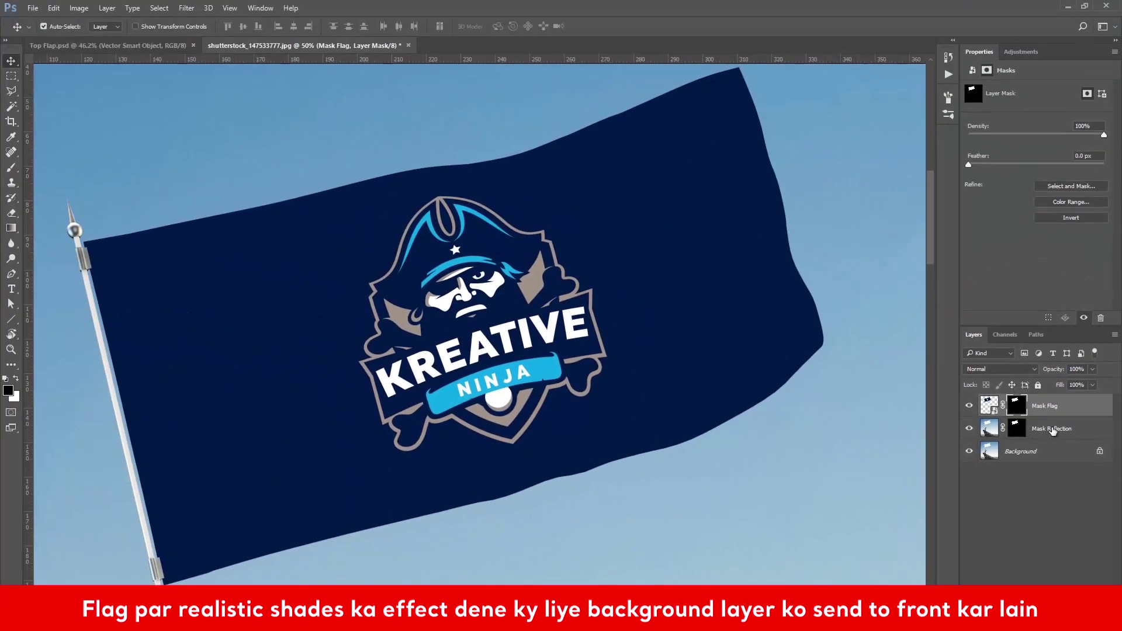
pyautogui.moveTo(1052, 431); pyautogui.dragTo(1052, 395)
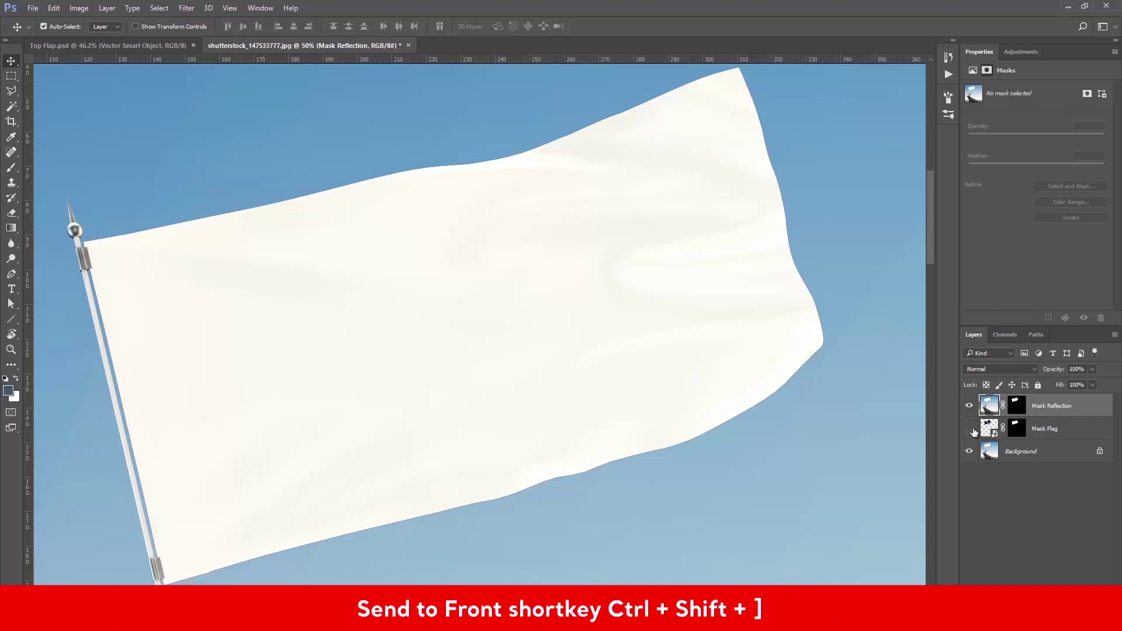
# - Hide and reshow the Background layer to check Mask Reflection's mask, then zoom in on the flag
pyautogui.click(969, 452)
pyautogui.scroll(-5, 758, 380)
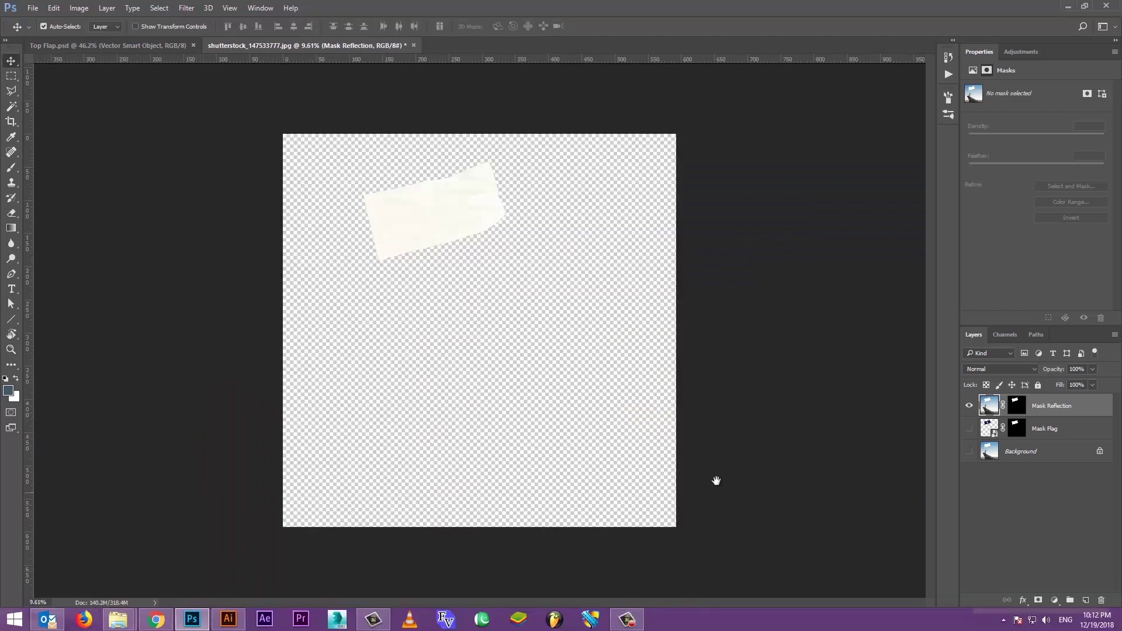
pyautogui.click(1017, 405)
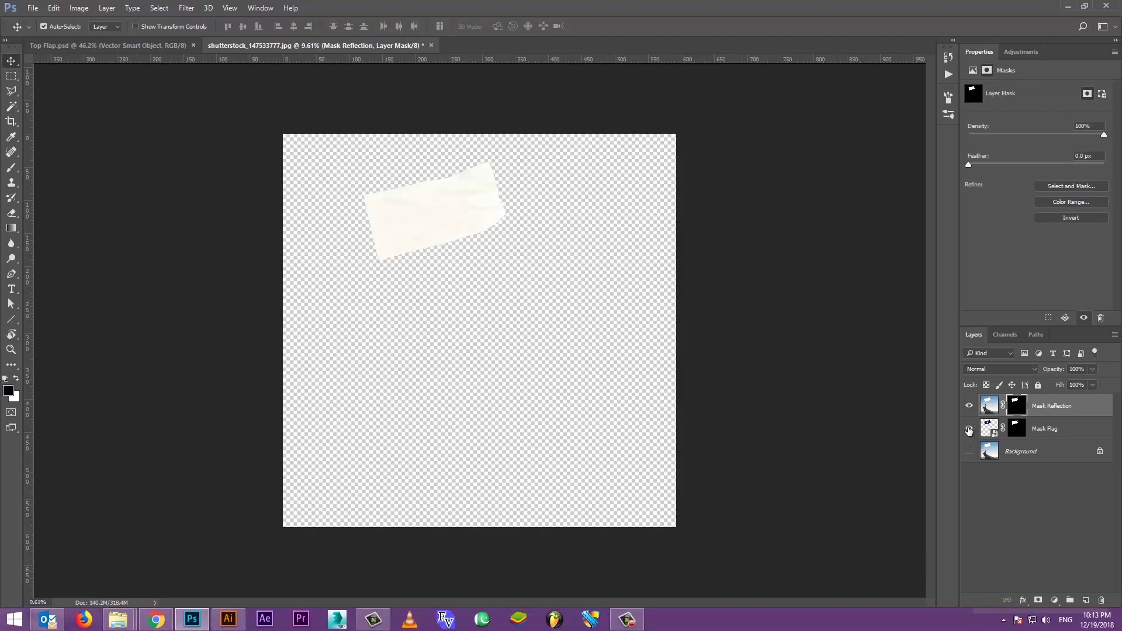
pyautogui.click(968, 452)
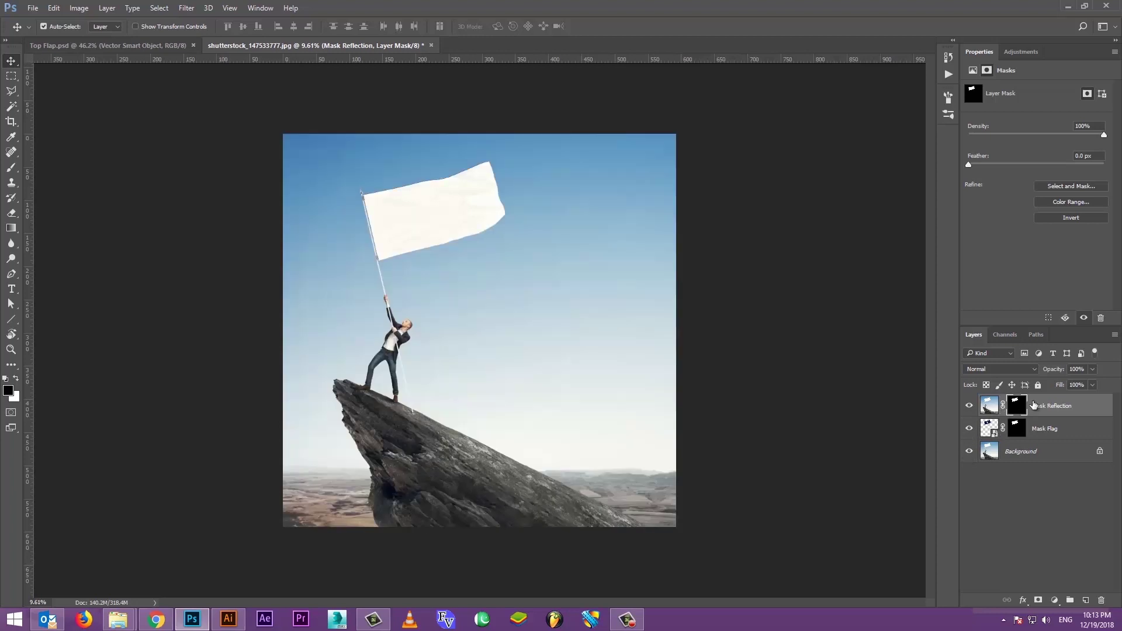
pyautogui.click(983, 407)
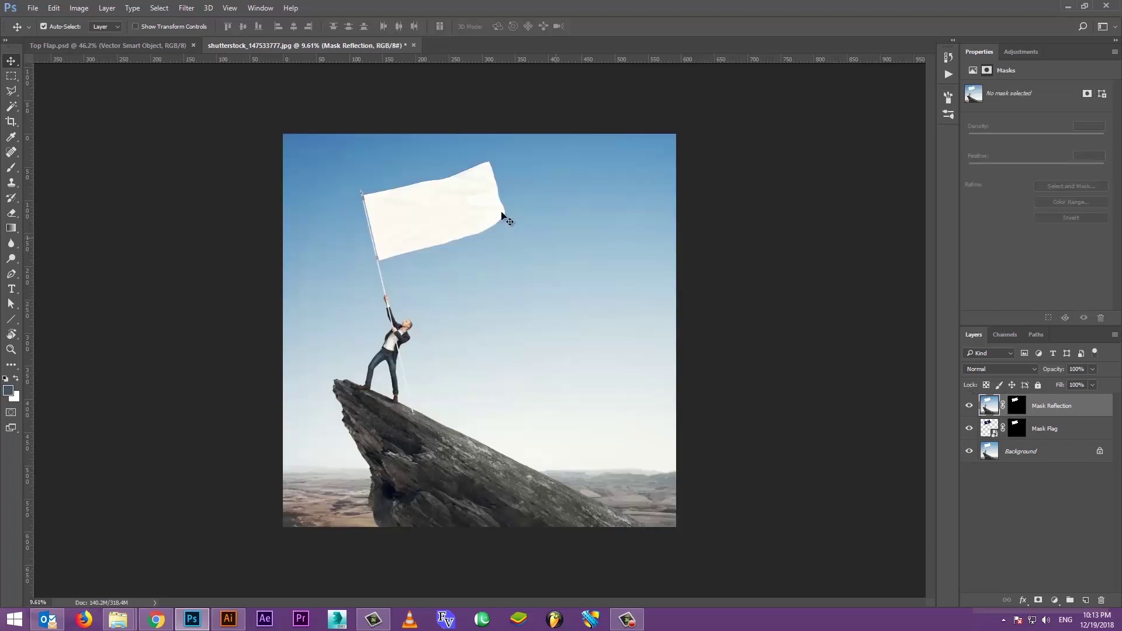
pyautogui.moveTo(426, 224); pyautogui.dragTo(592, 186)
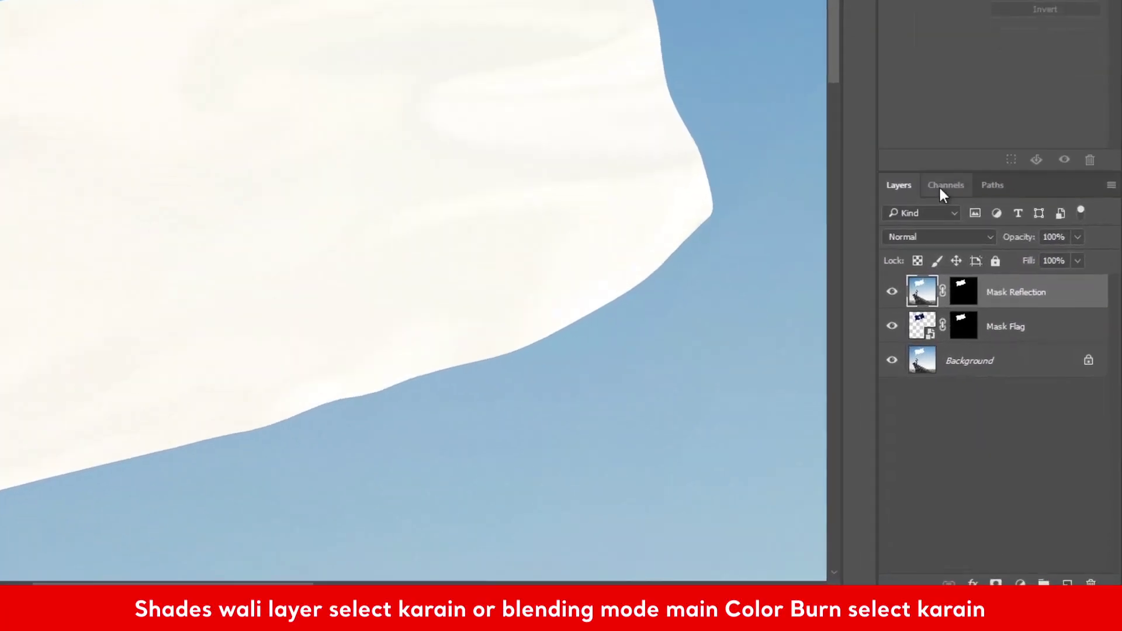
# - Set Mask Reflection's blend mode to Color Burn, trying Multiply first, and select Mask Flag with it
pyautogui.click(888, 149)
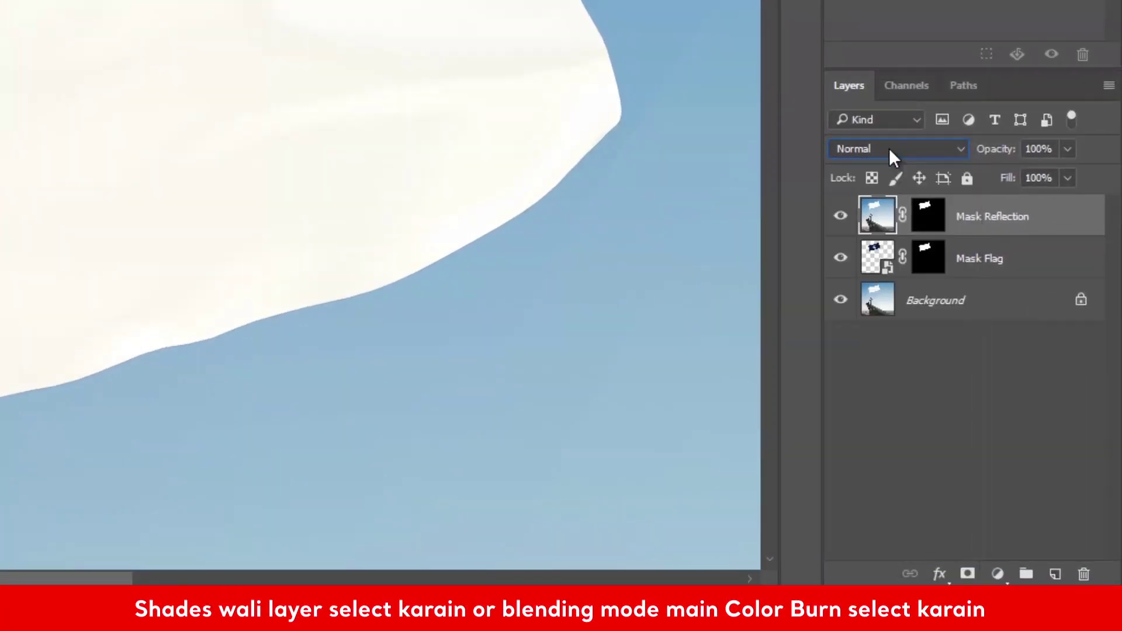
pyautogui.click(888, 148)
pyautogui.click(874, 218)
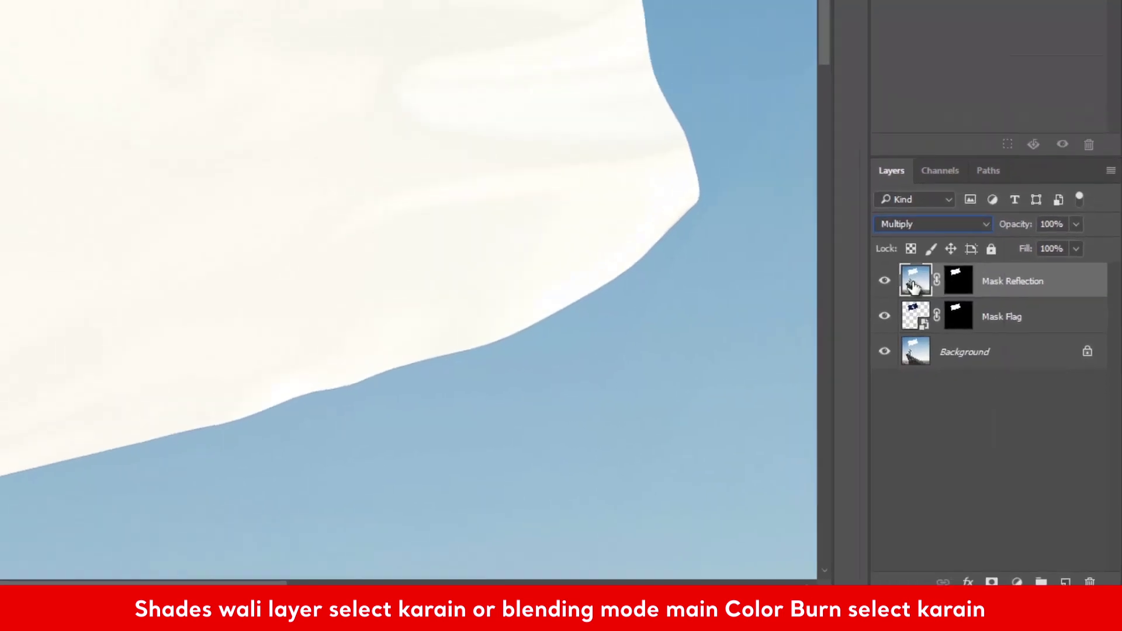
pyautogui.hotkey('shift', '+')
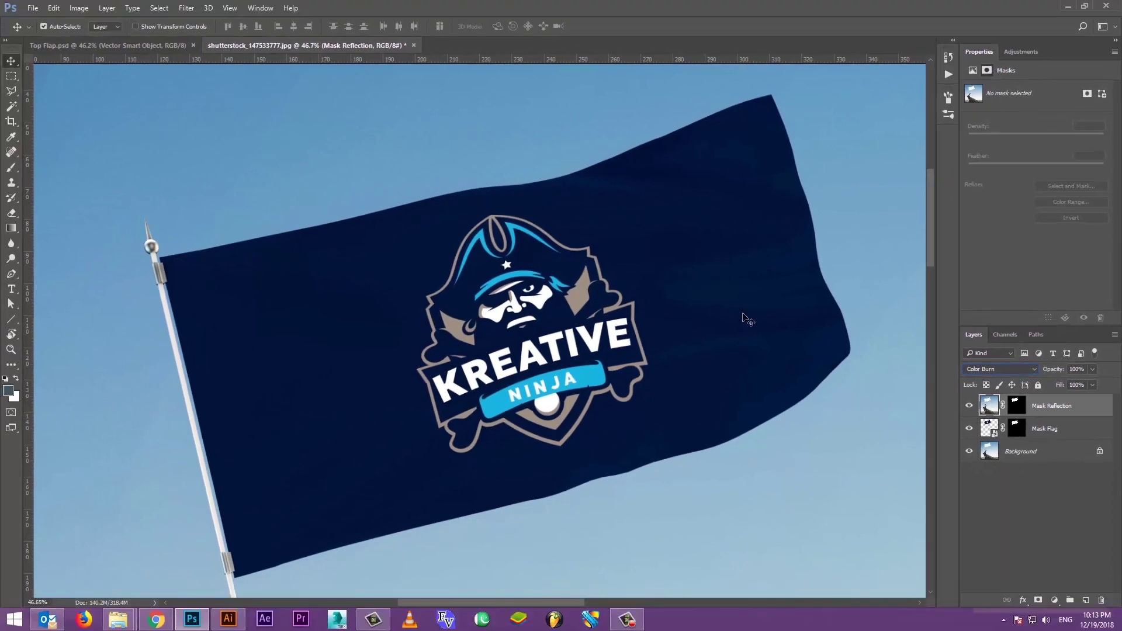
pyautogui.keyDown('shift'); pyautogui.click(808, 410); pyautogui.keyUp('shift')
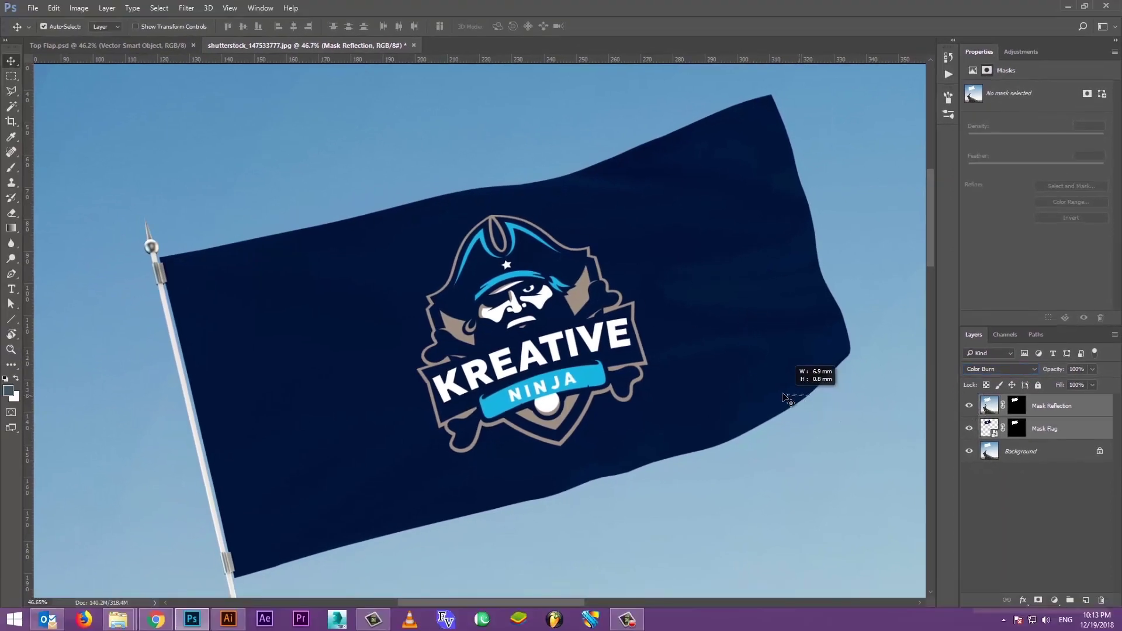
pyautogui.press('z')
pyautogui.scroll(-5, 793, 409)
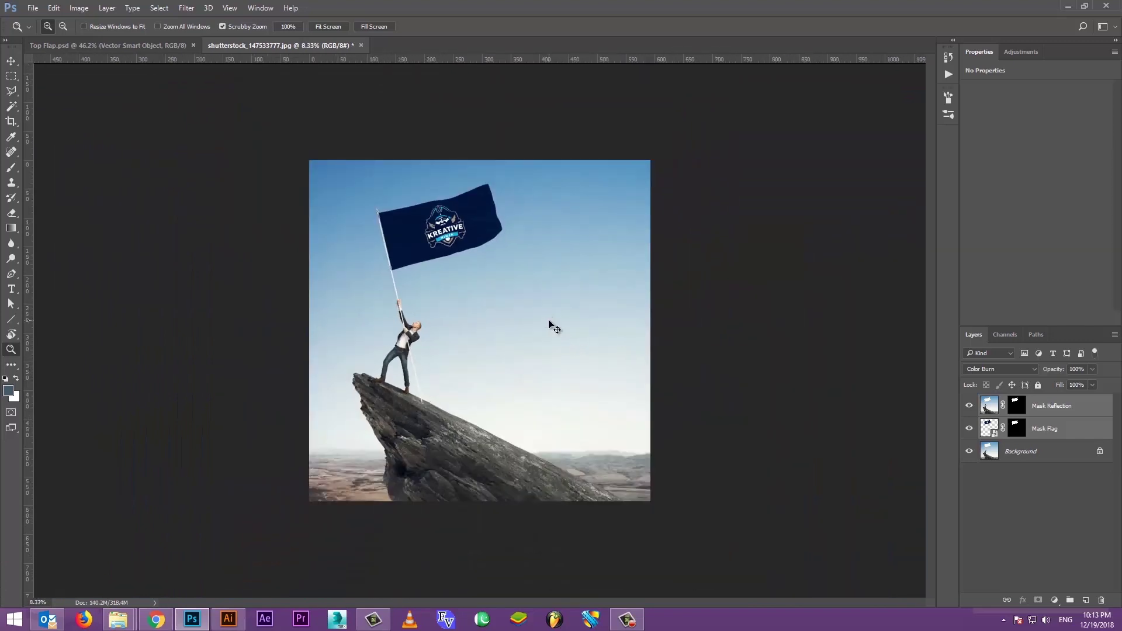
pyautogui.scroll(1, 570, 330)
pyautogui.click(10, 61)
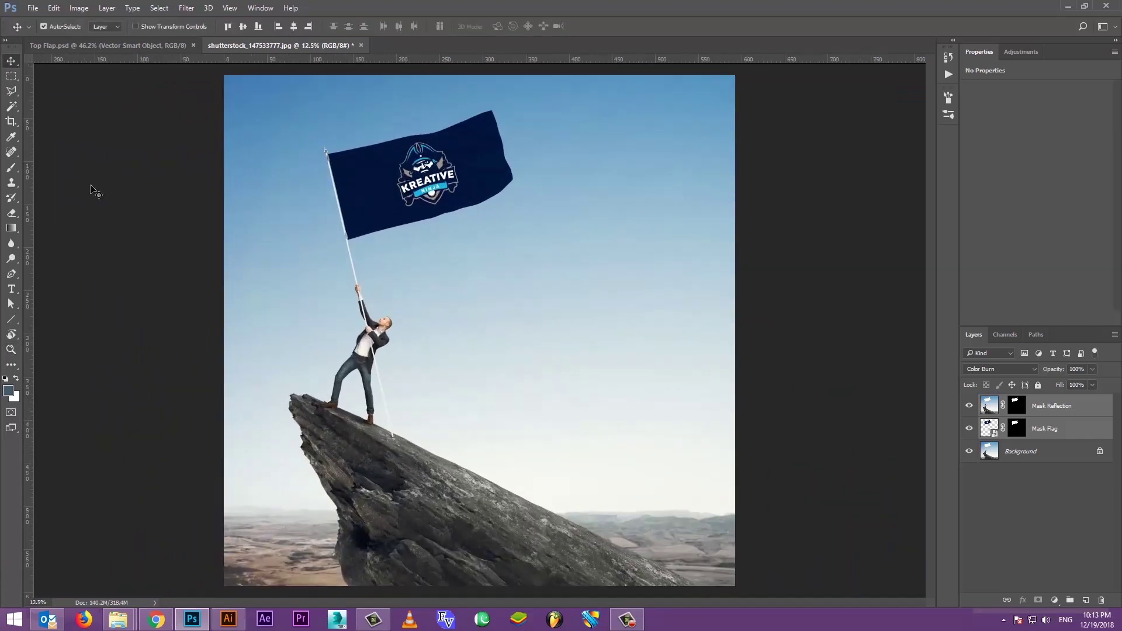
pyautogui.click(95, 187)
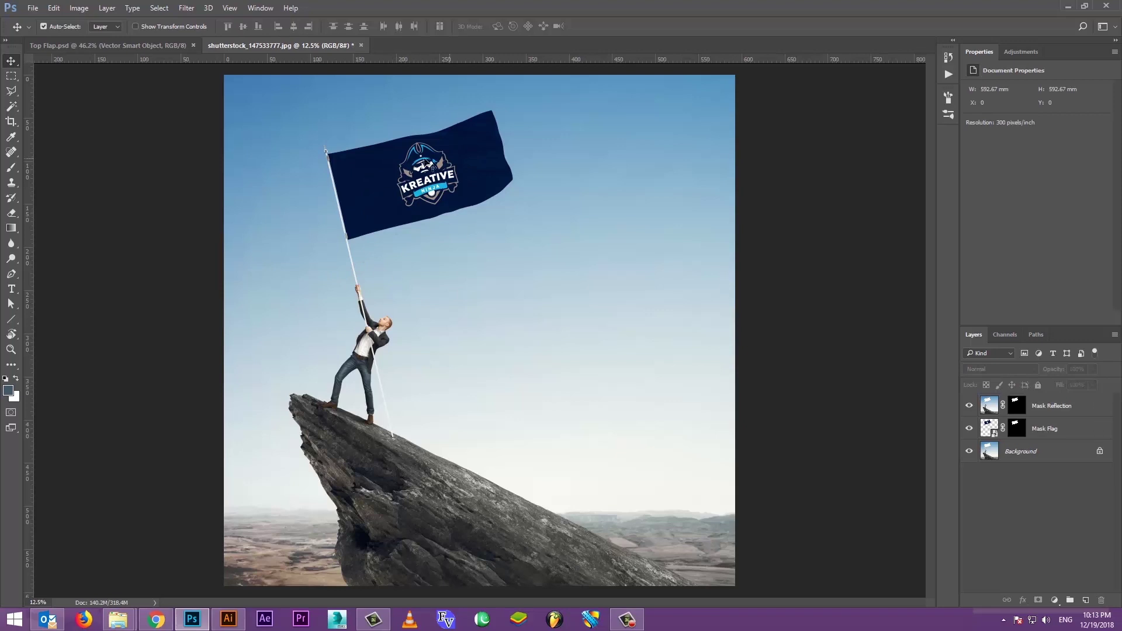